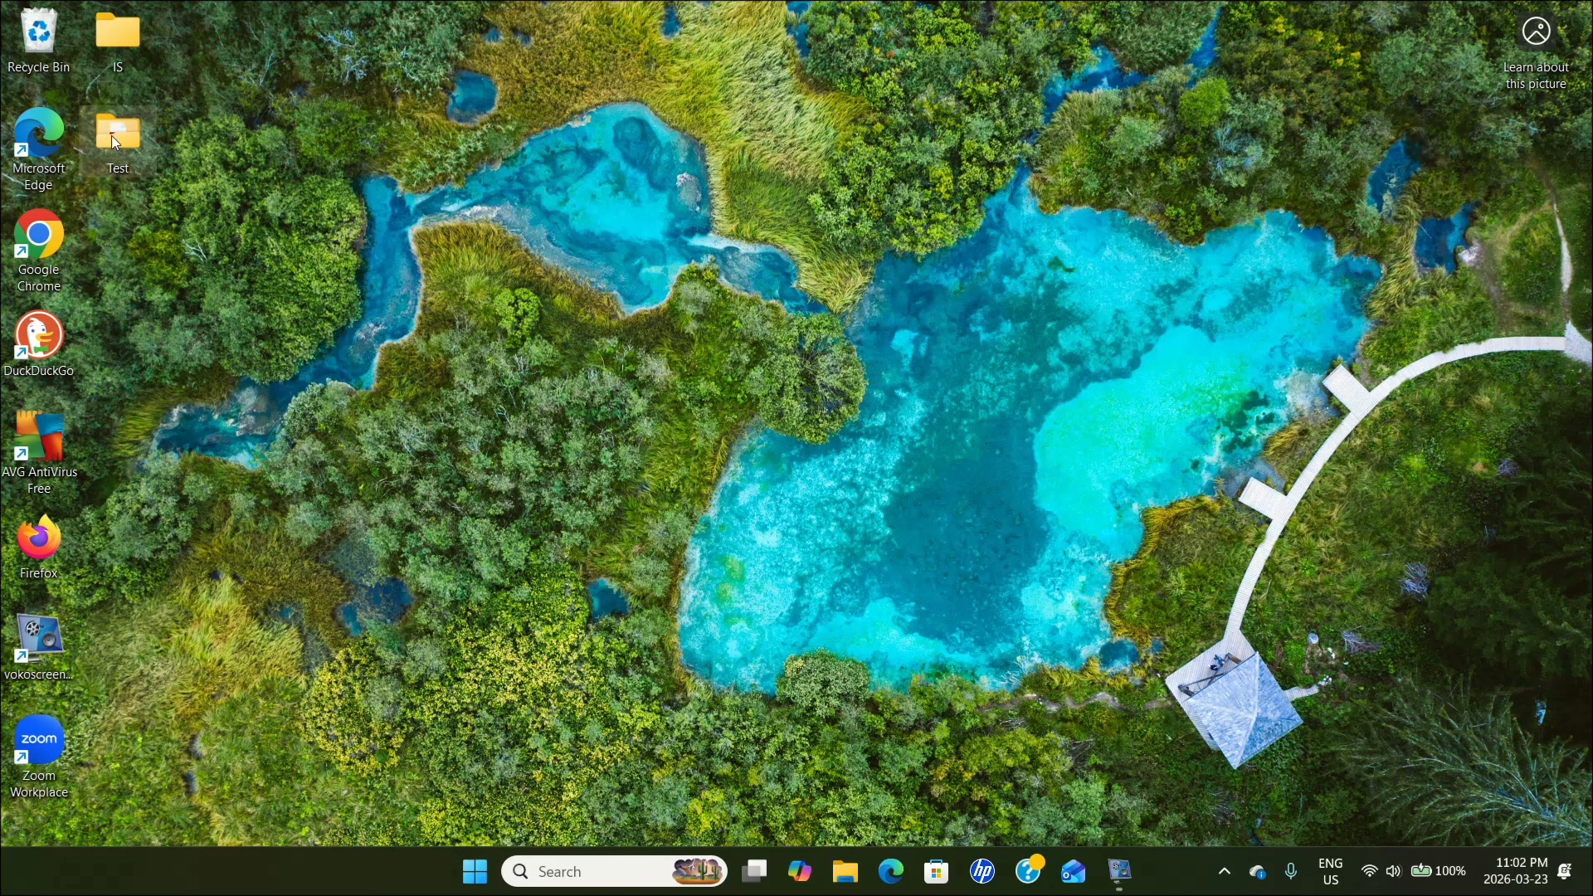
Open the lined-paper-pdf file from the desktop's Test folder in Firefox.
double_click(113, 137)
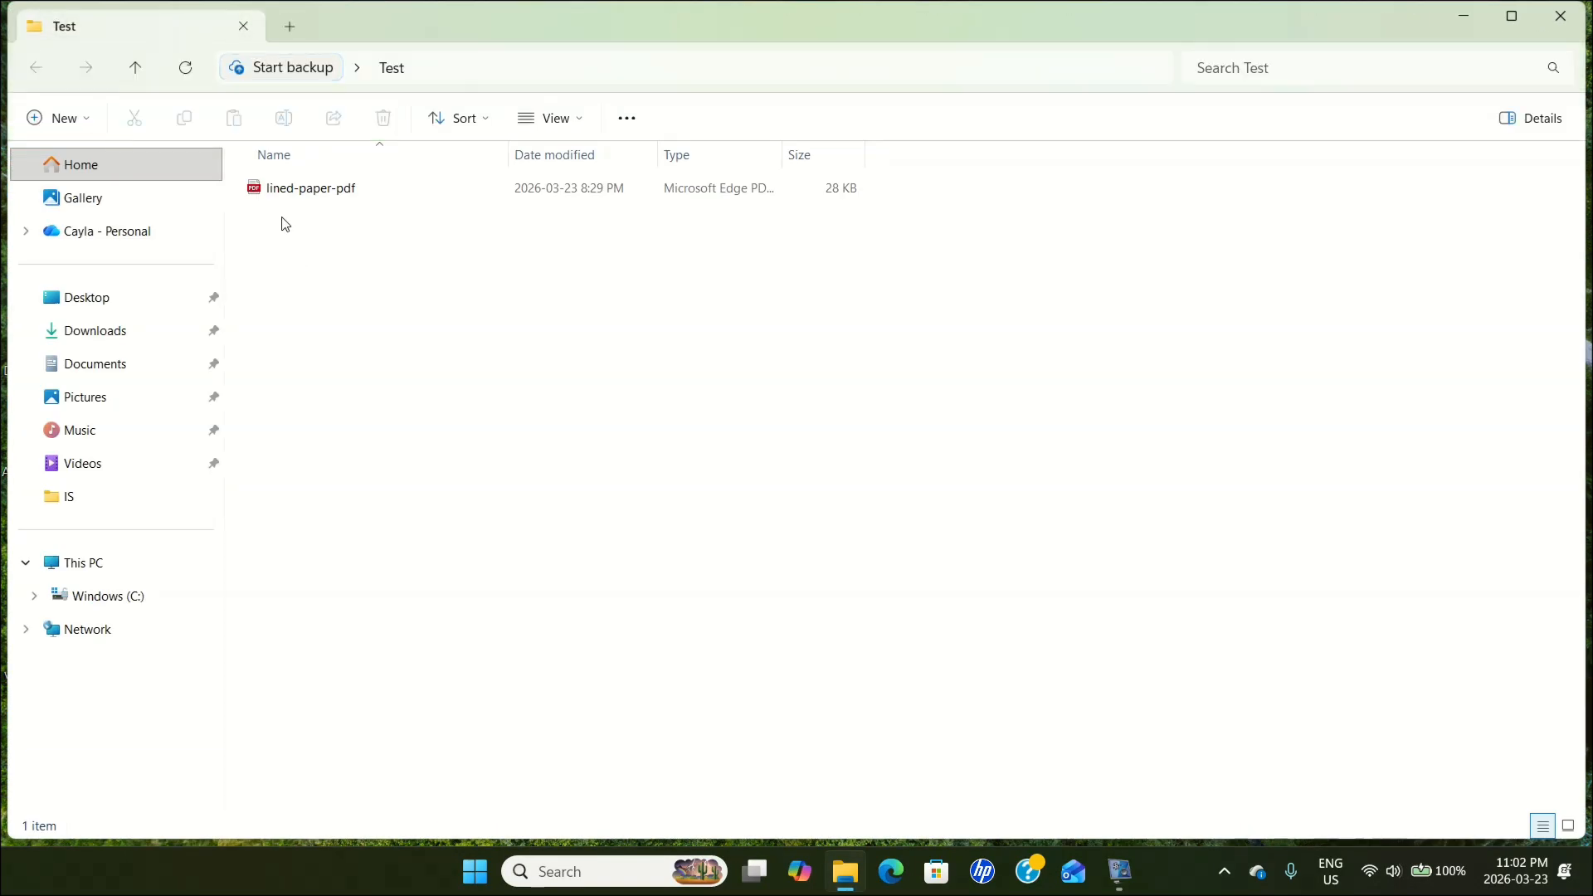
click(345, 193)
right_click(345, 193)
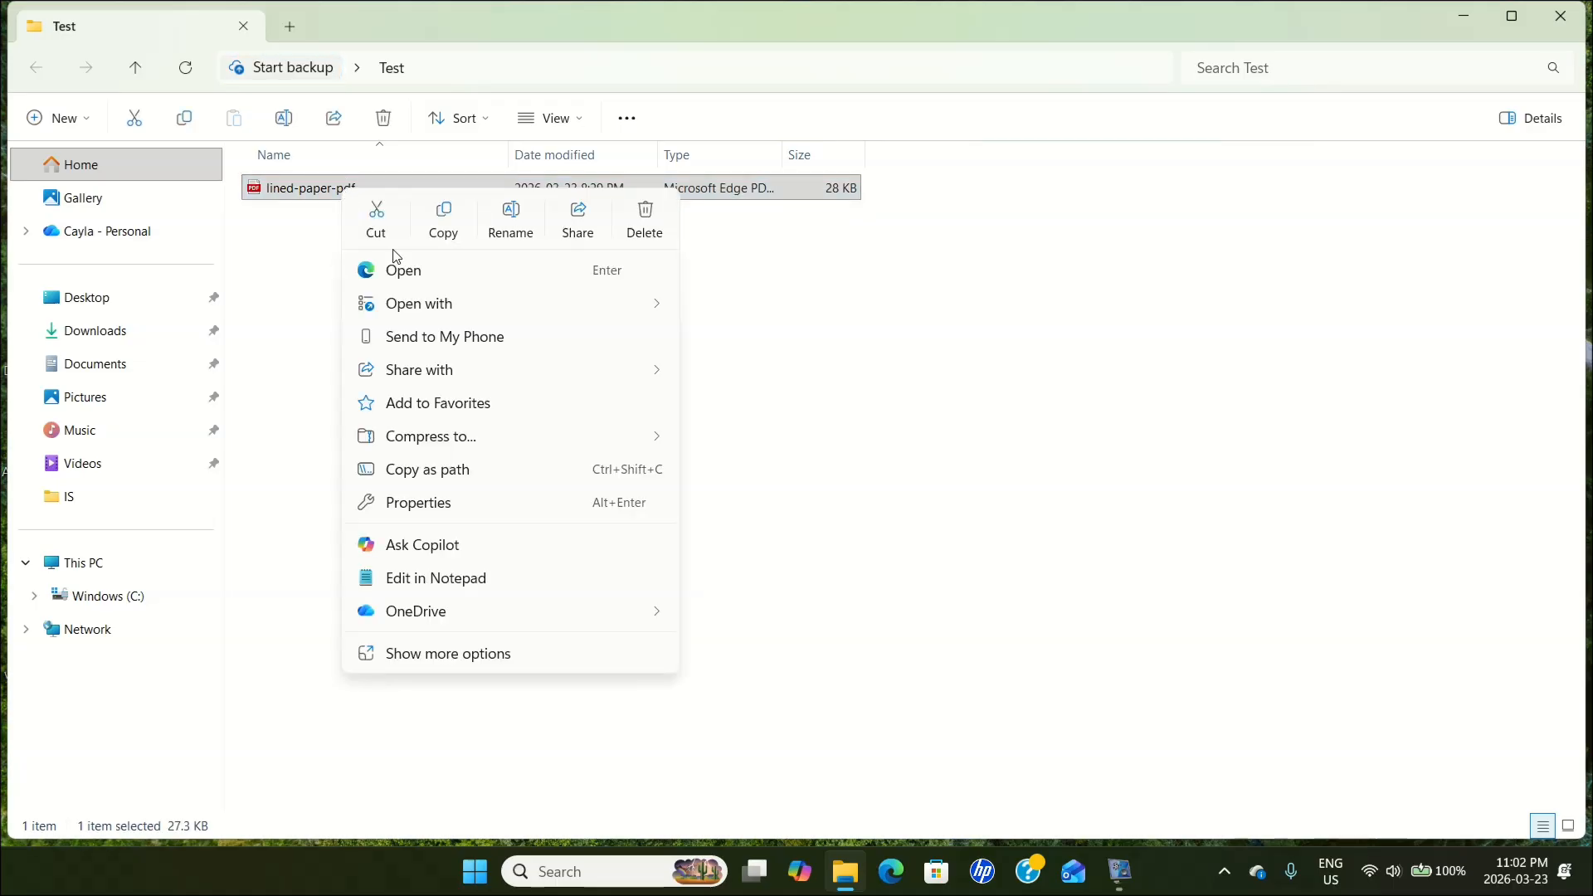
mouse_move(417, 311)
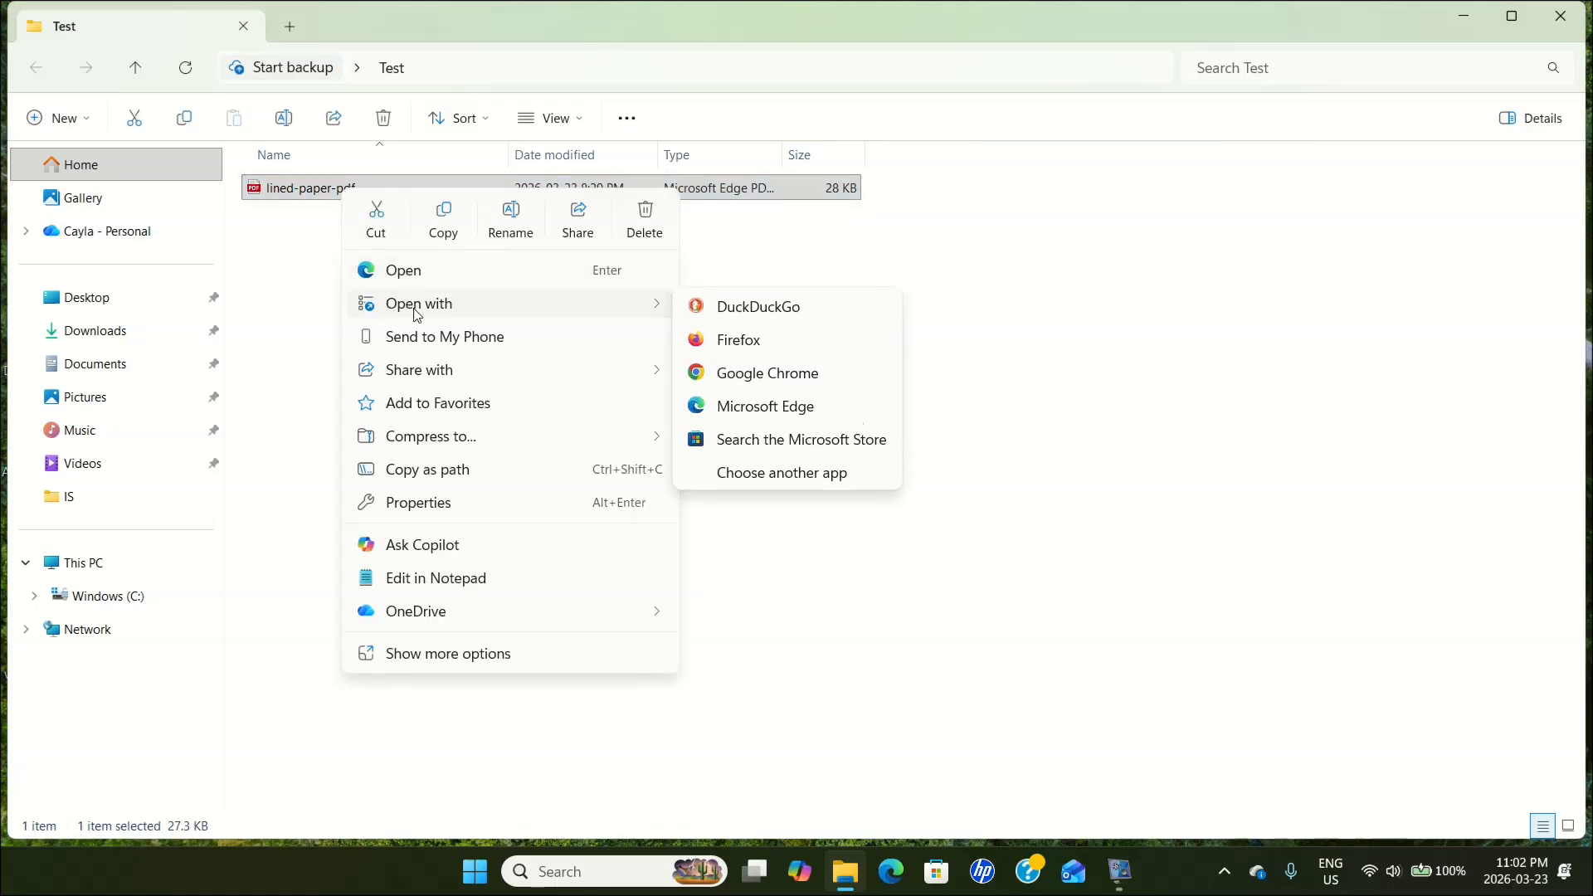
click(751, 352)
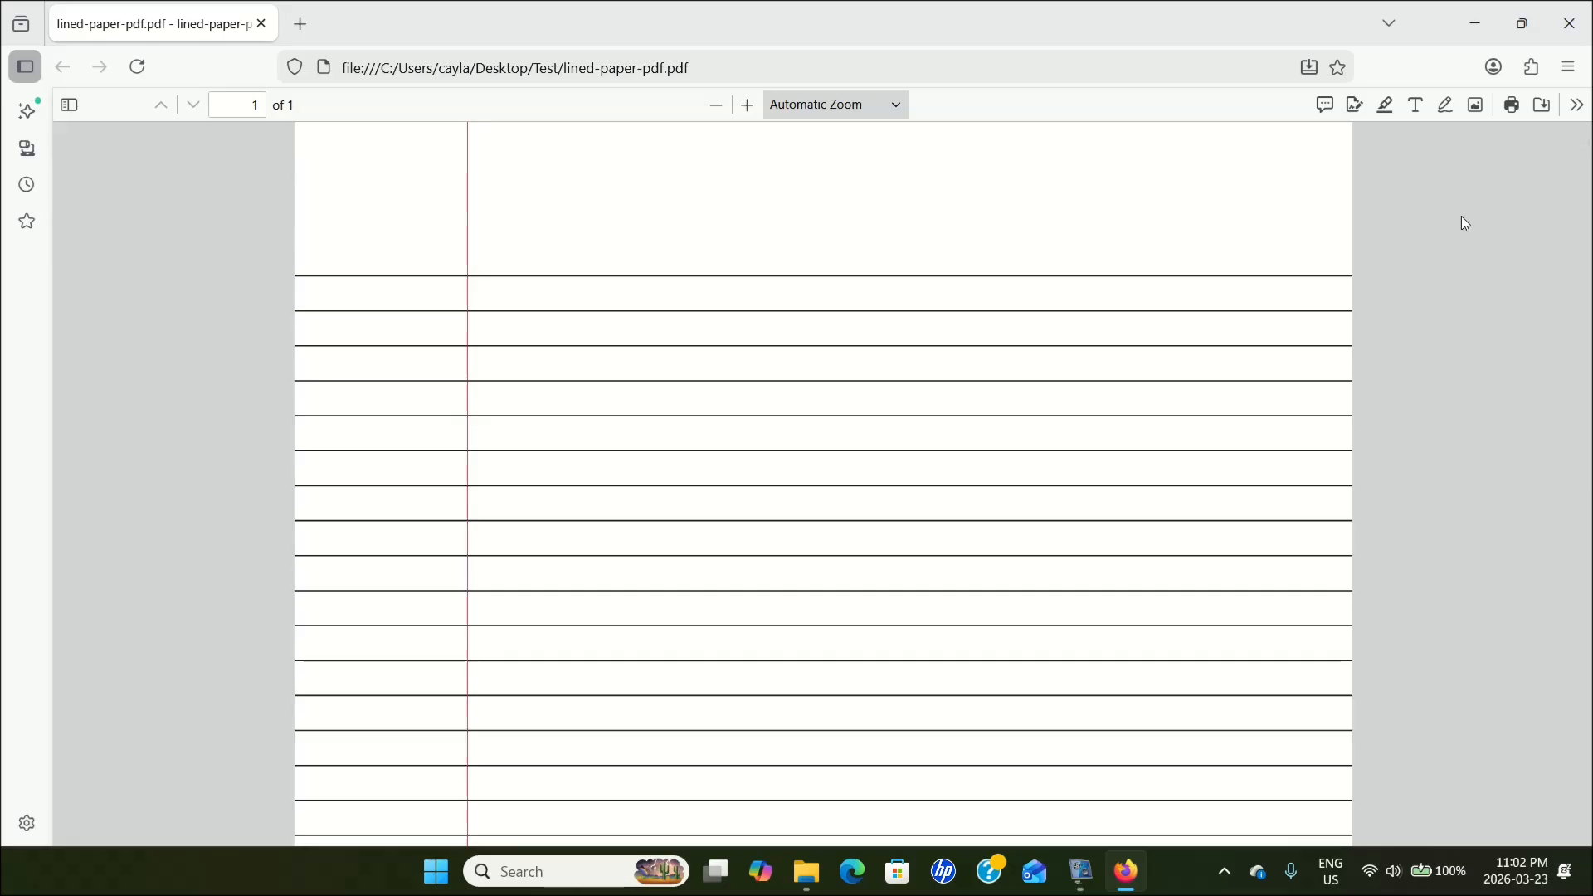
Fit the whole PDF page in view, and enlarge it to 150% zoom.
click(904, 112)
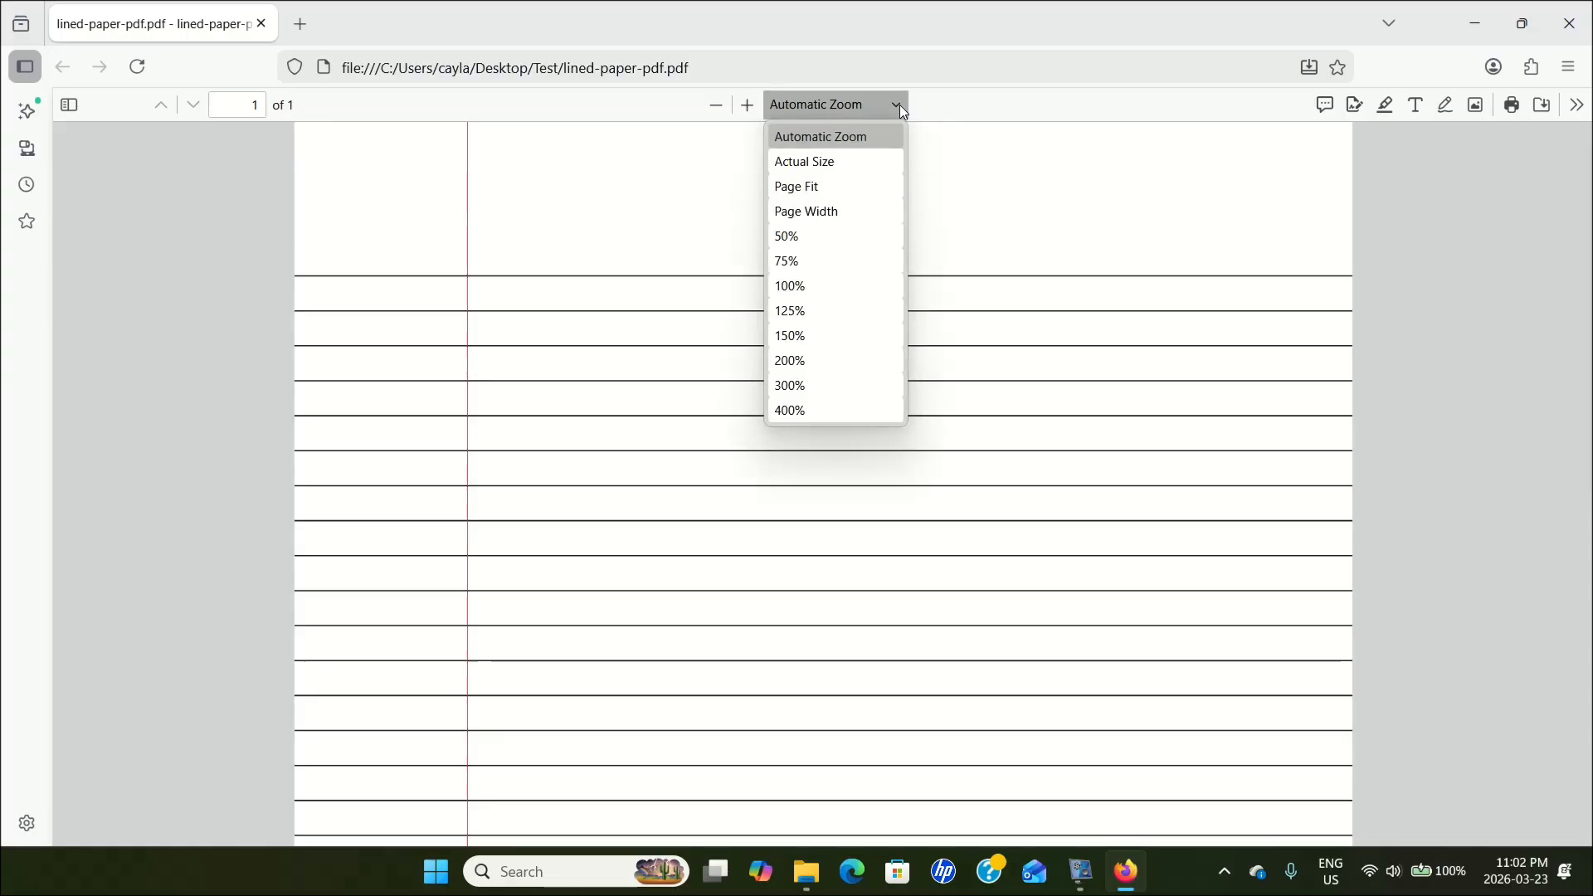
click(807, 187)
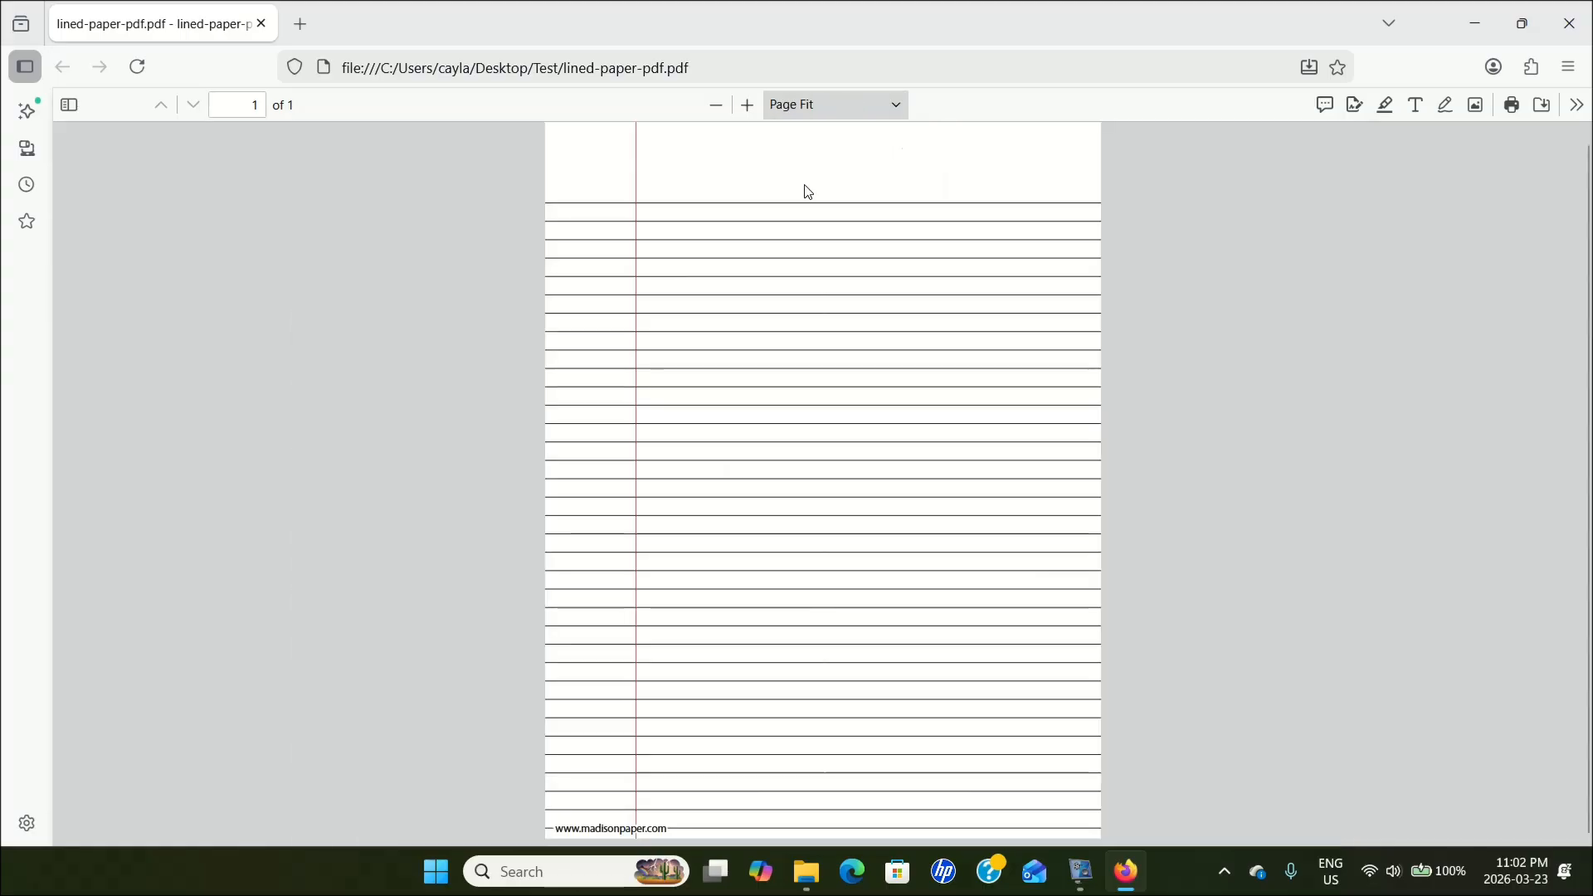
click(750, 112)
click(750, 111)
click(750, 111)
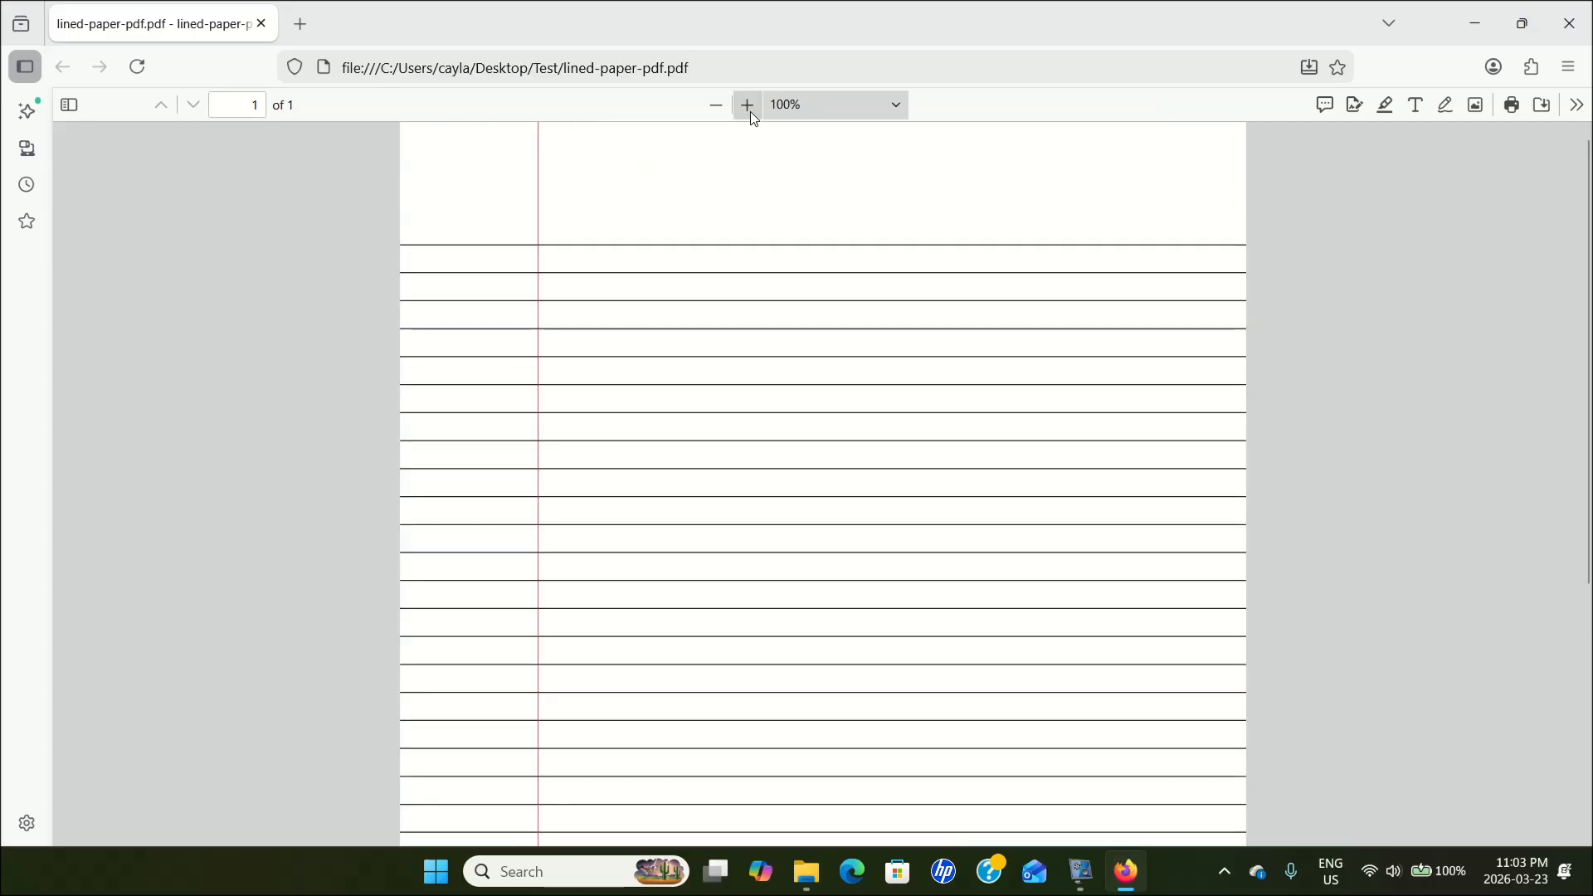
click(750, 111)
click(750, 111)
click(750, 111)
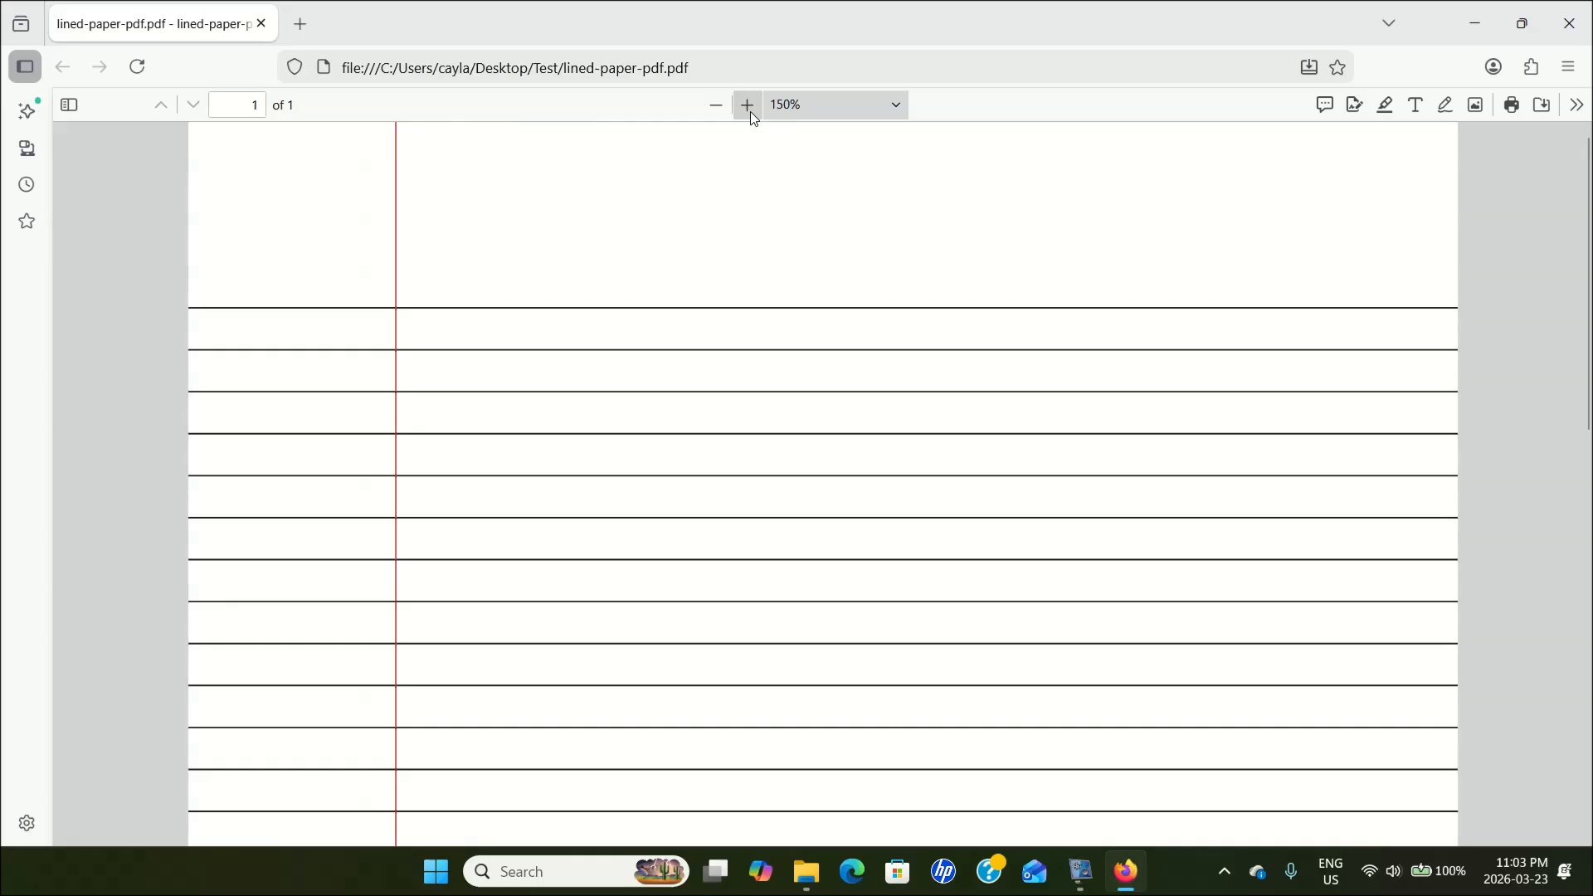
Add a text box with the person's full name and place it on the first ruled line at the red margin.
click(1417, 108)
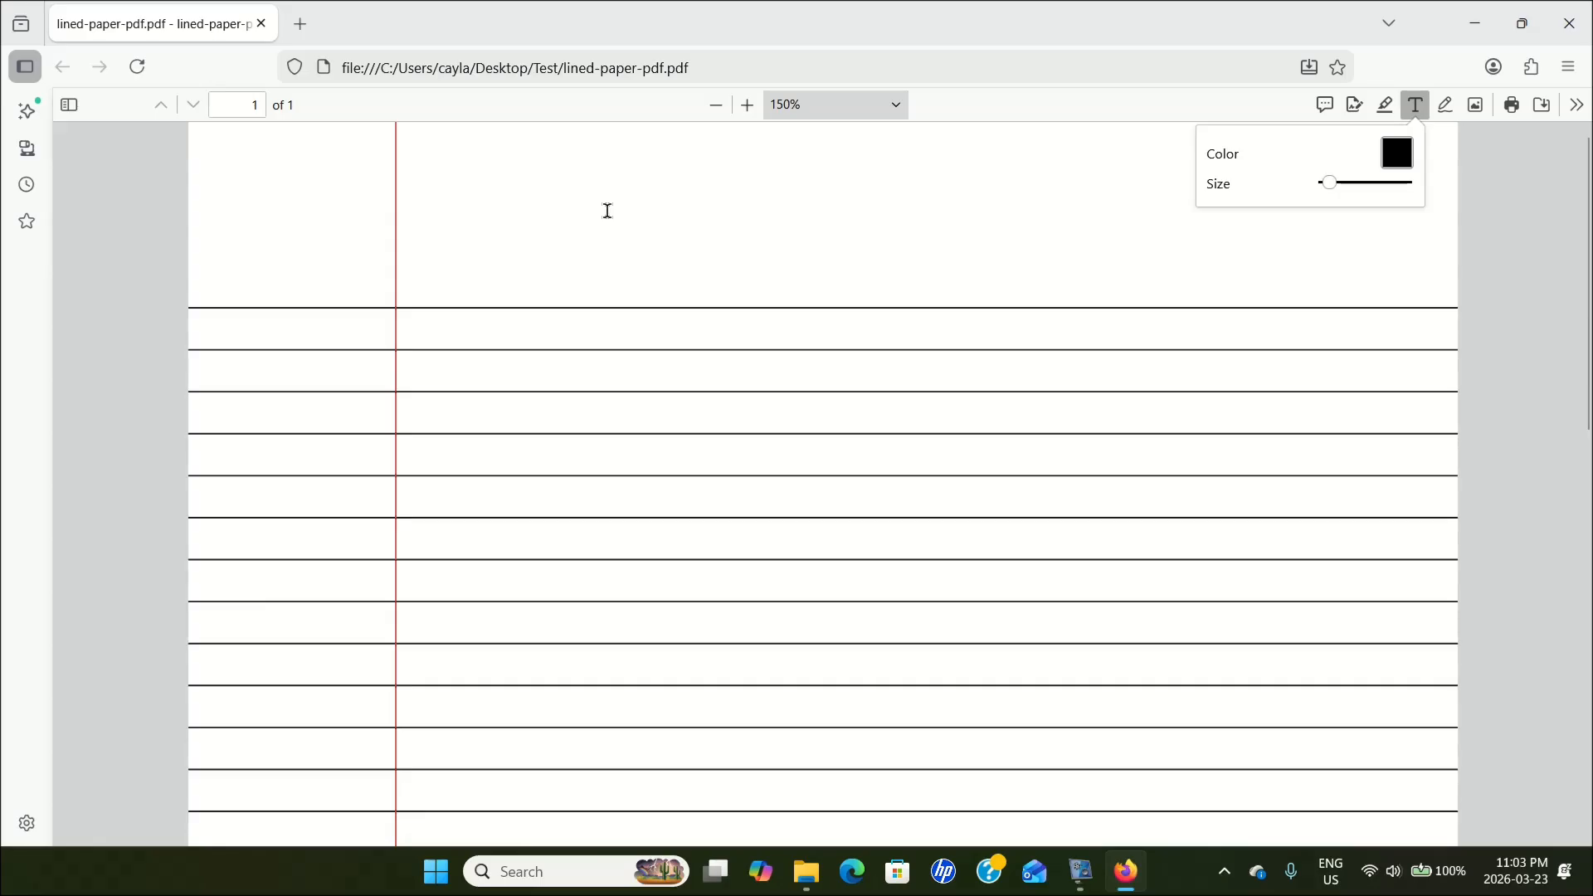
click(608, 212)
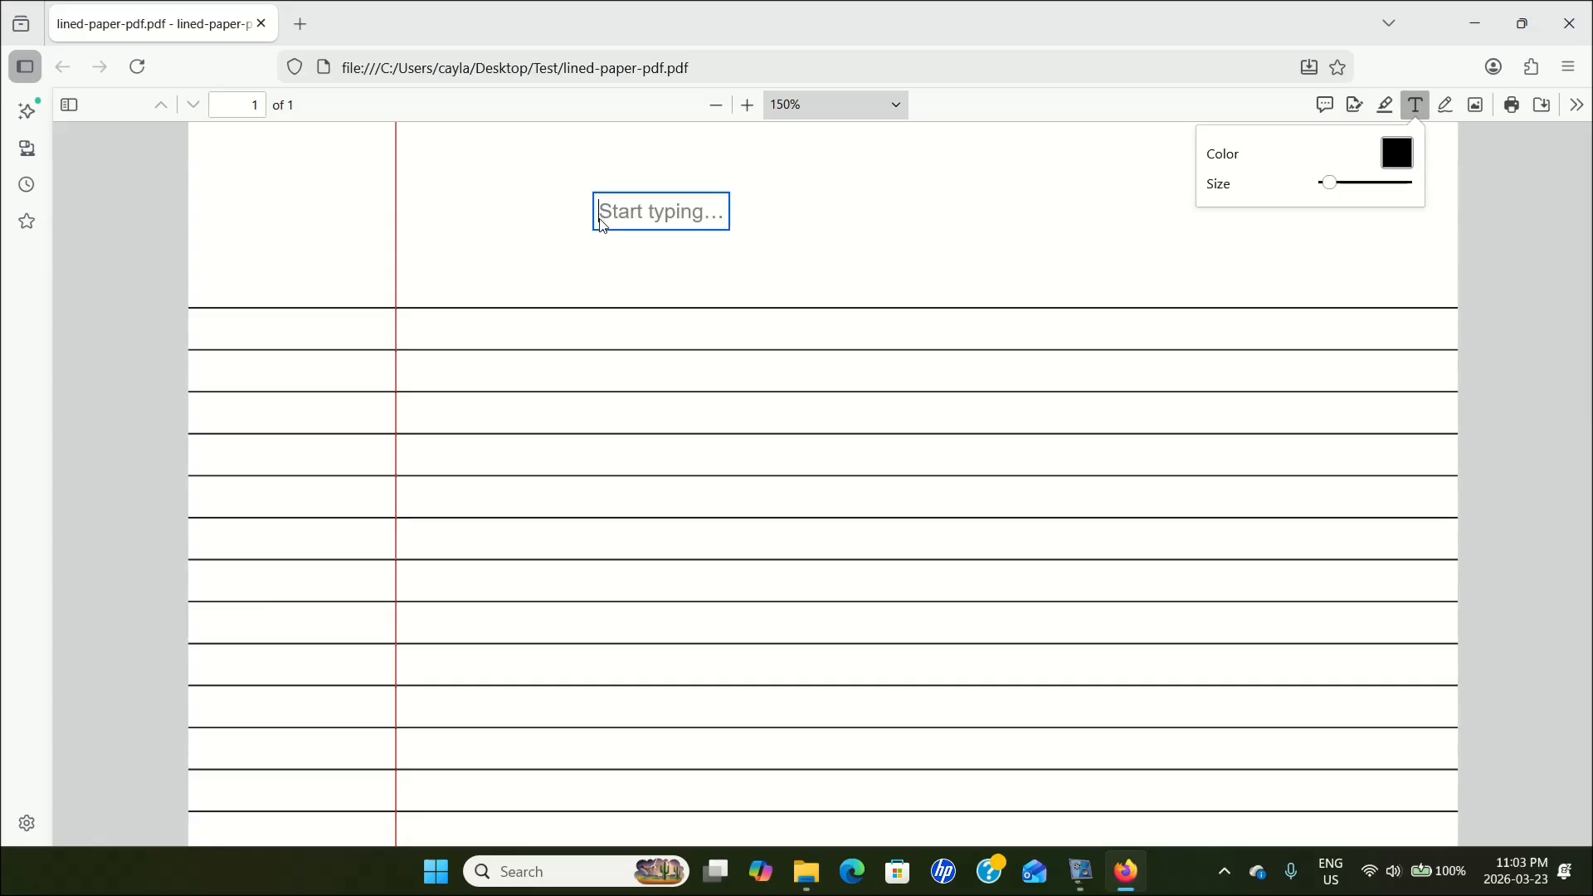
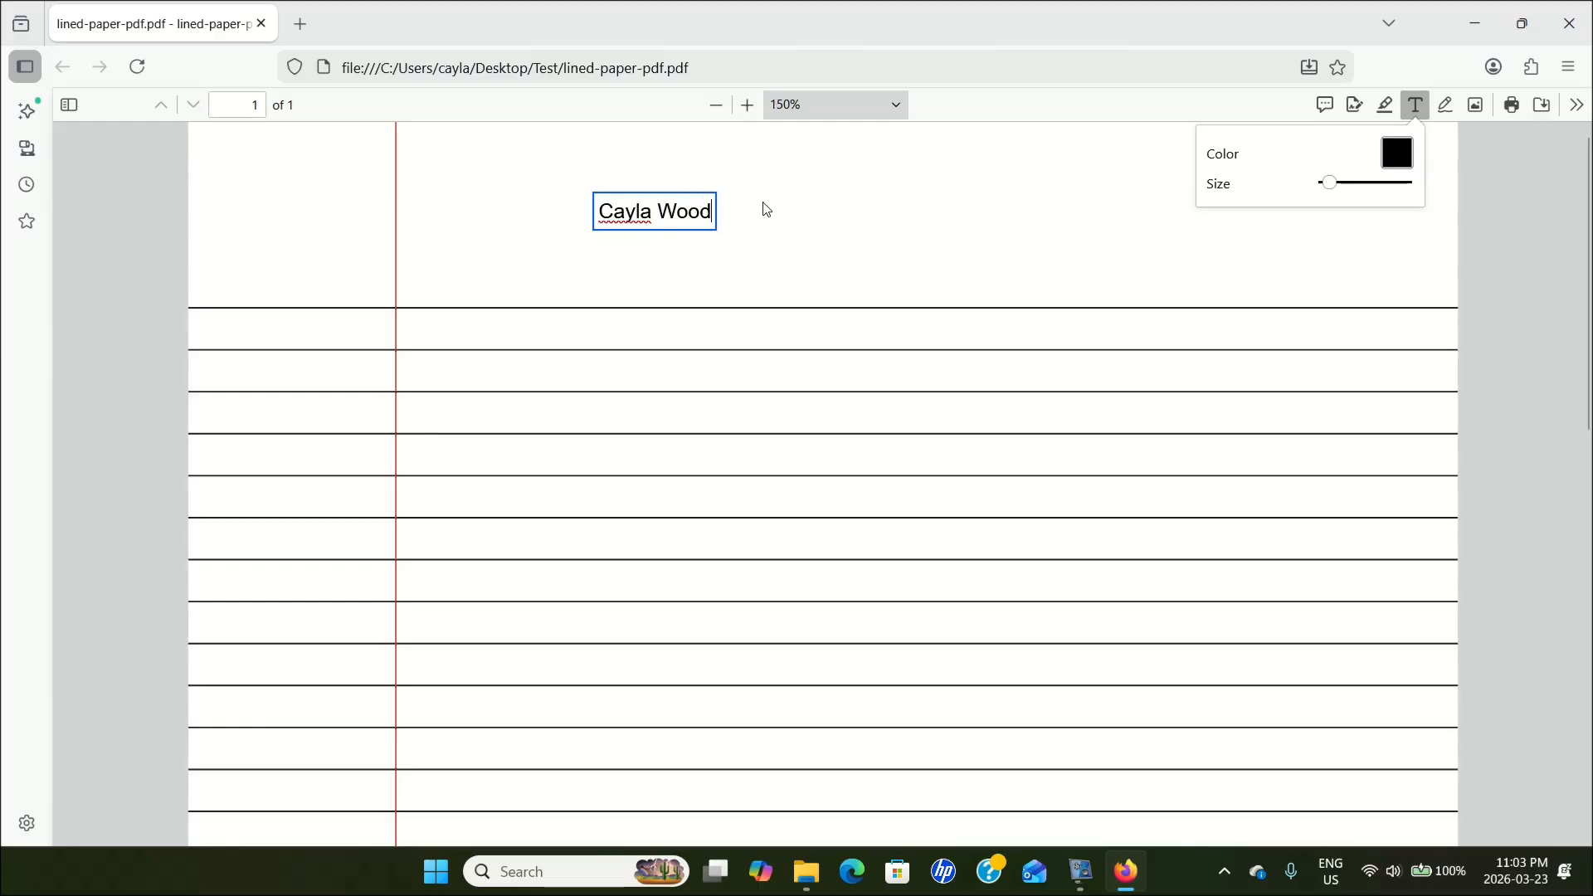
key(Escape)
drag(644, 210, 447, 302)
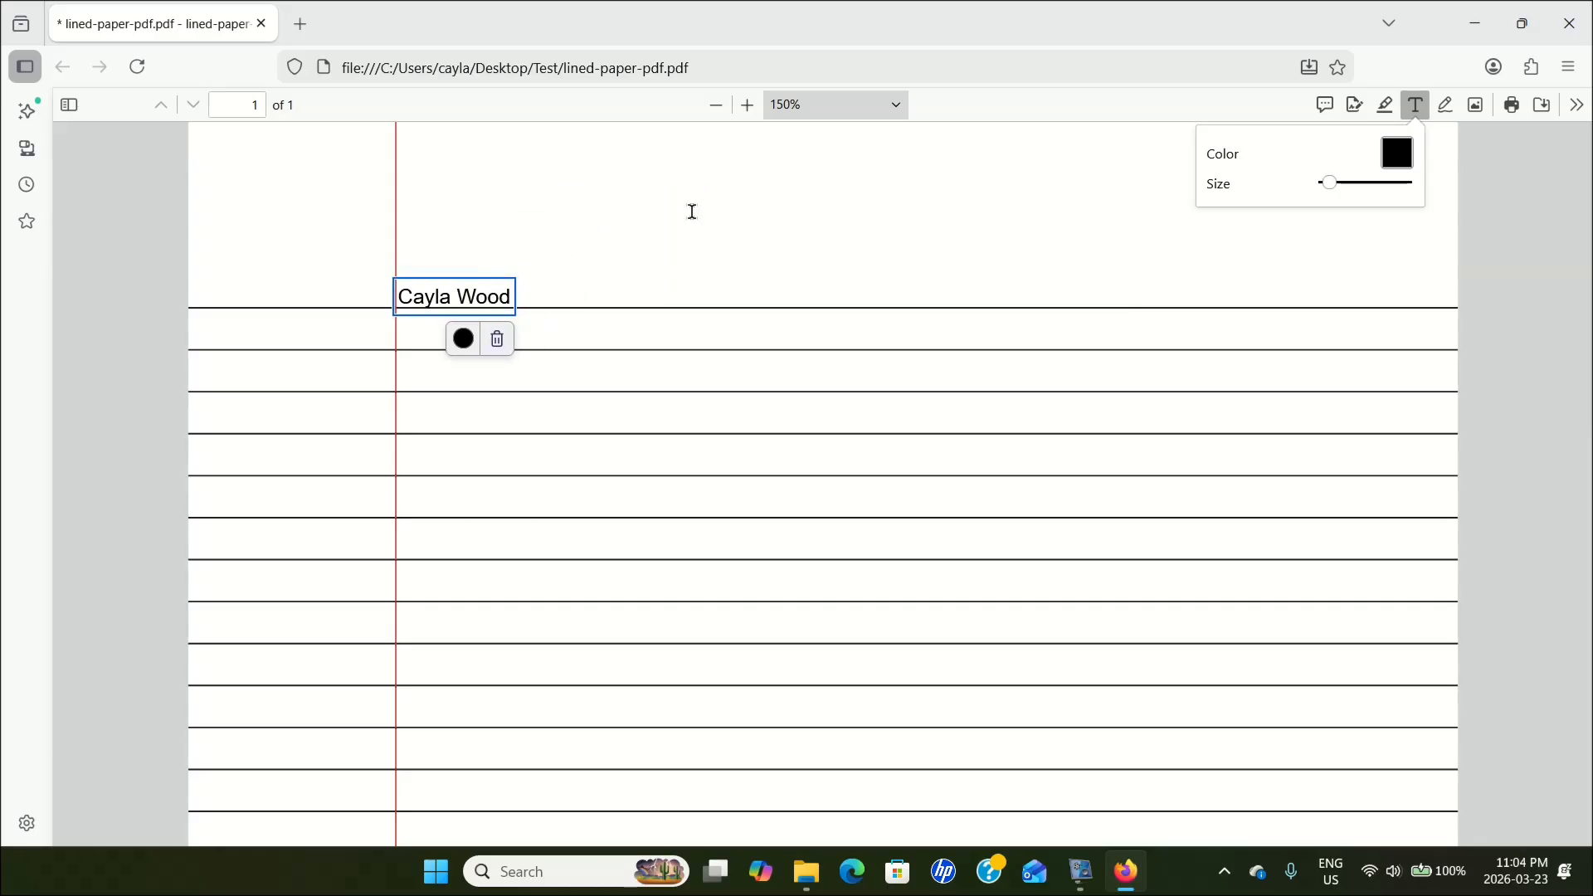
Add the text "March.23rd, 2026" and place it on the second ruled line, beneath the name.
click(688, 213)
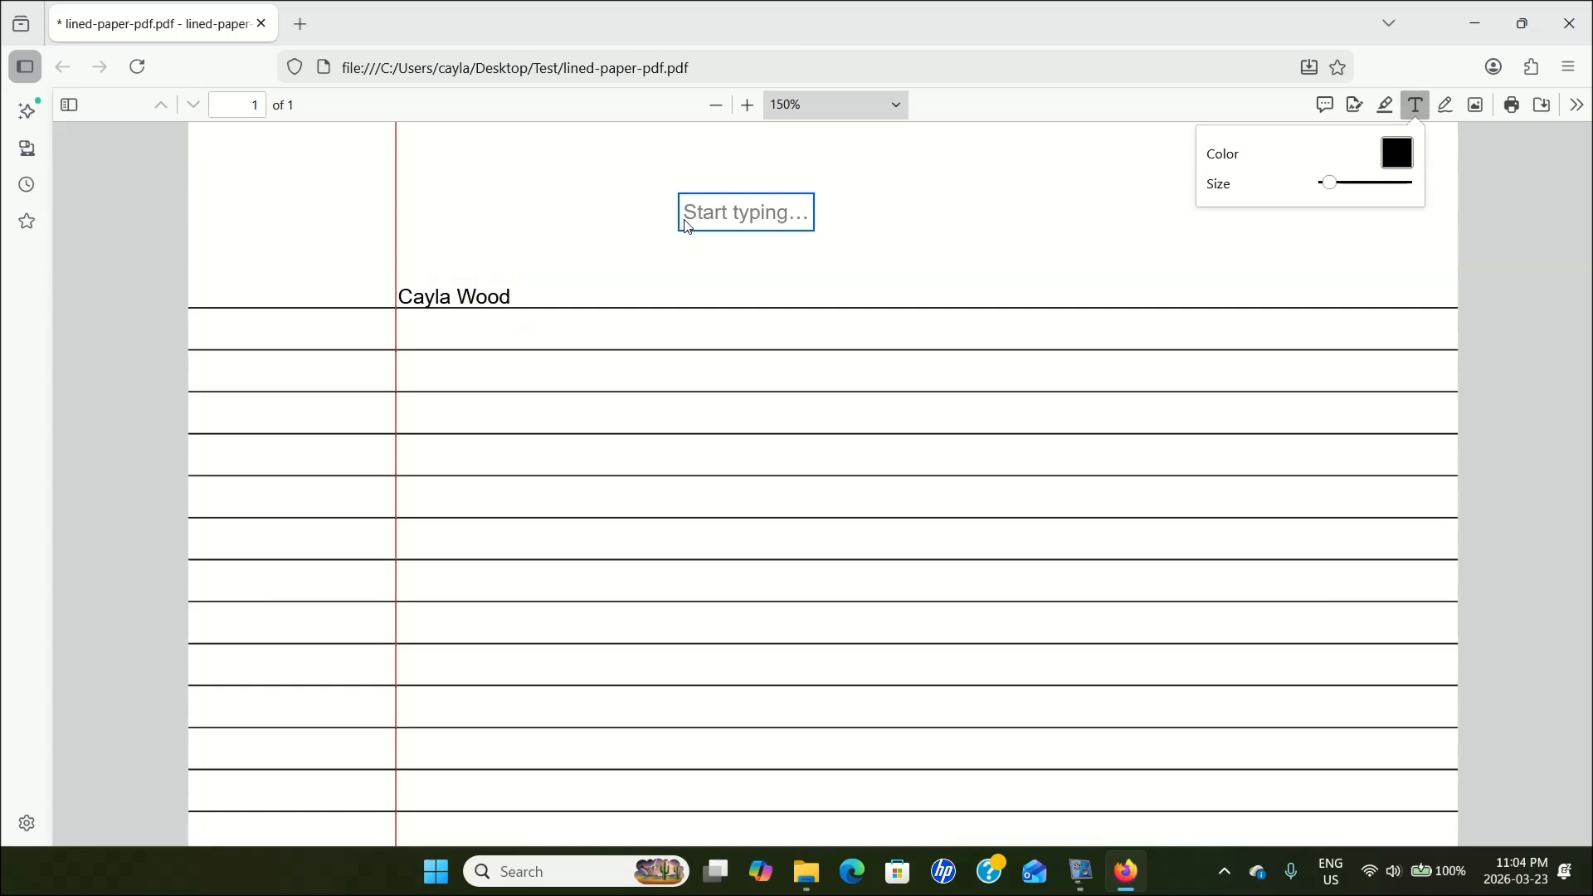
text(M)
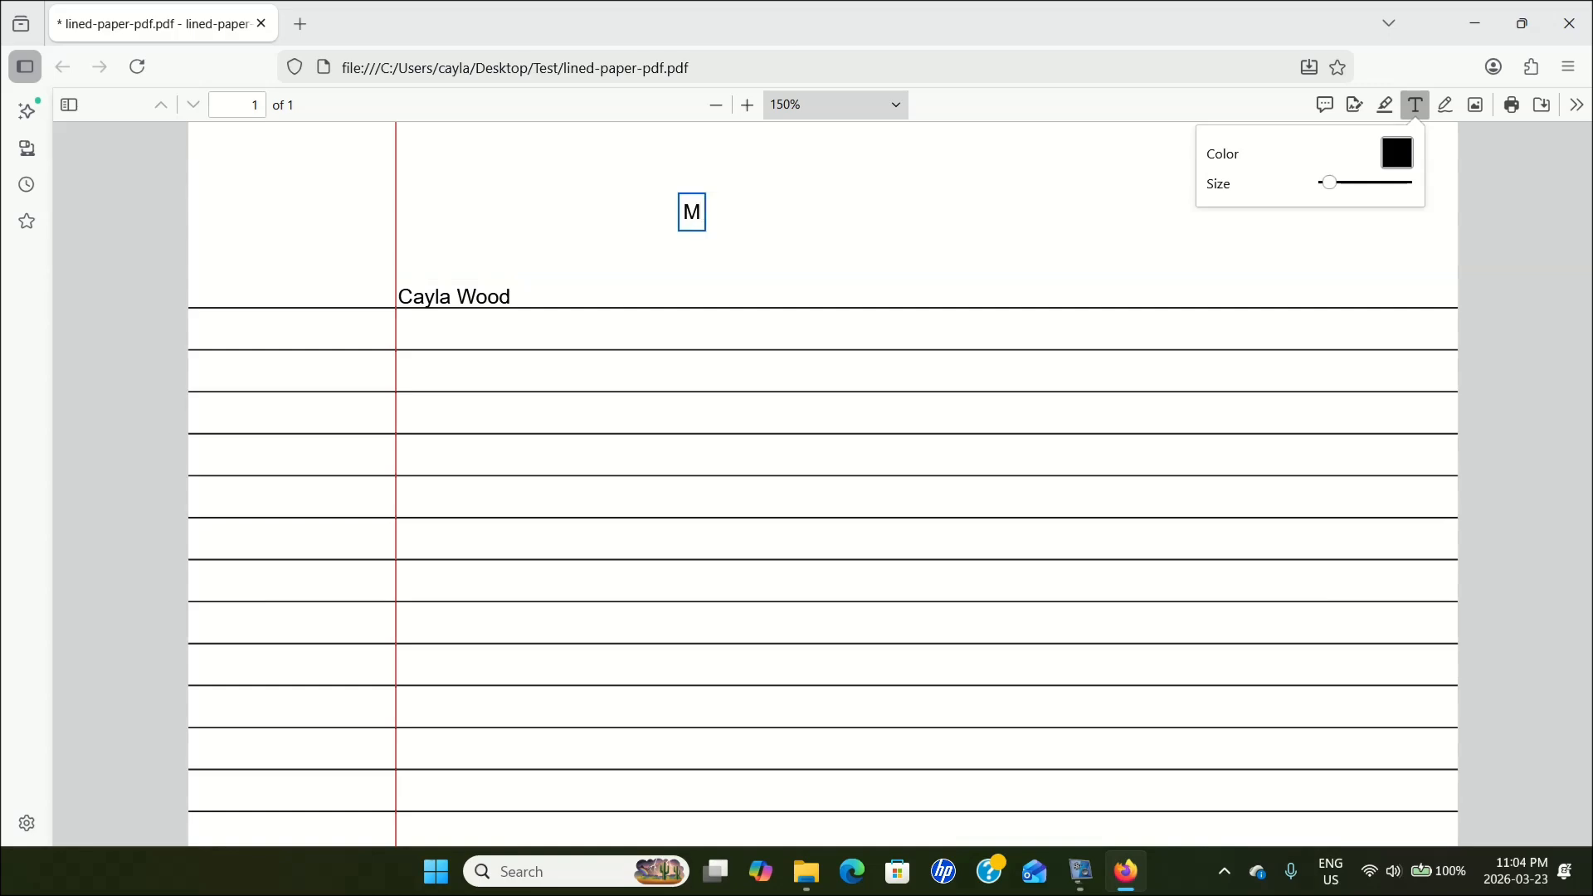
text(arch.23rd)
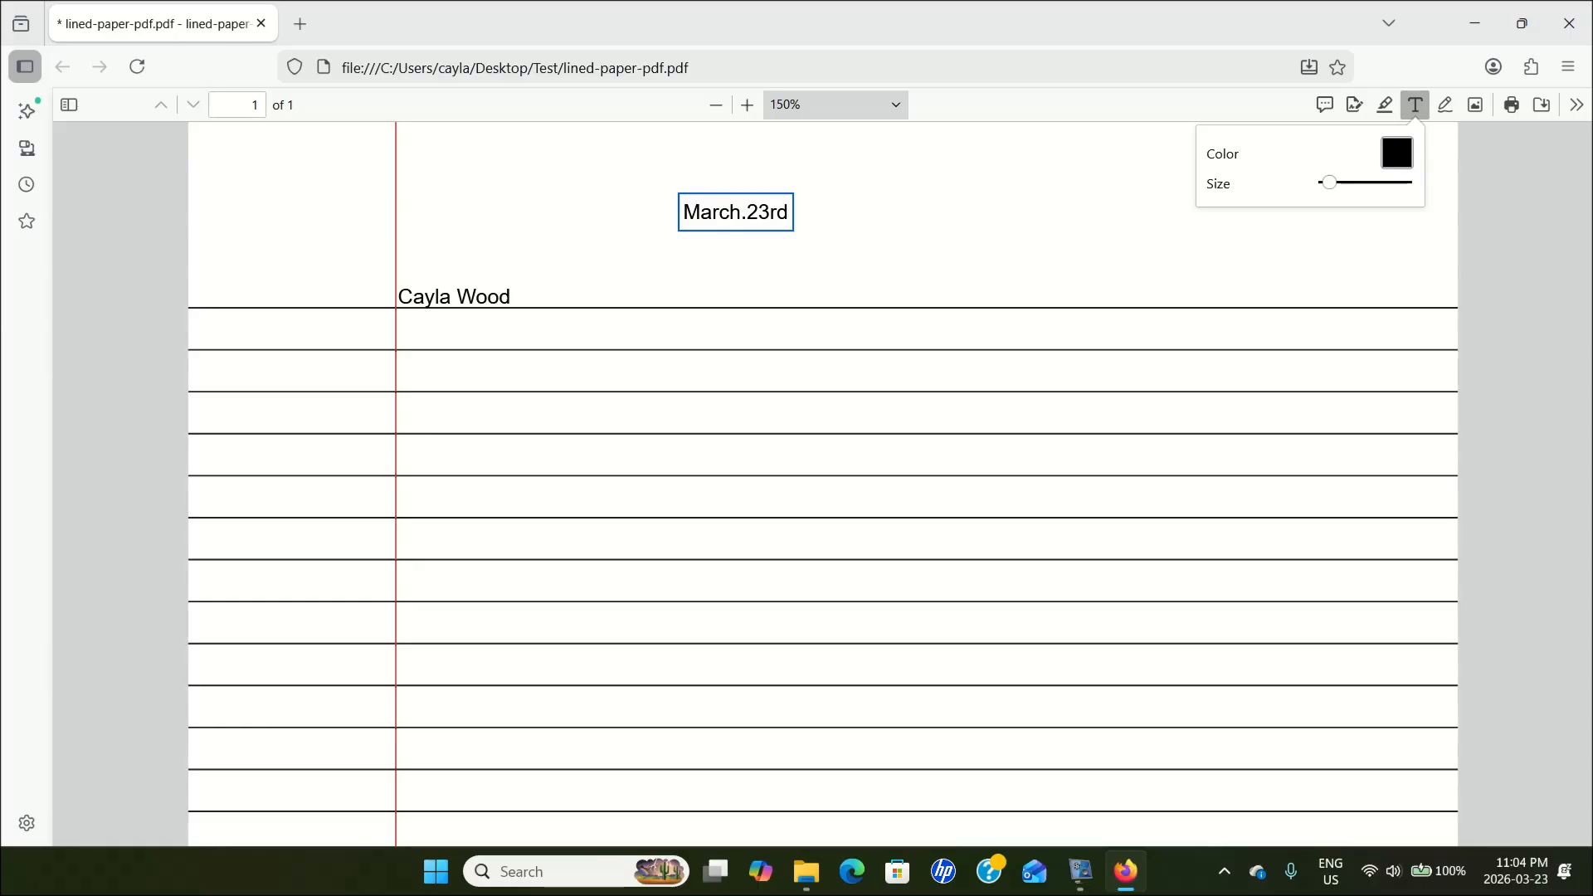
text(, 2026)
key(Escape)
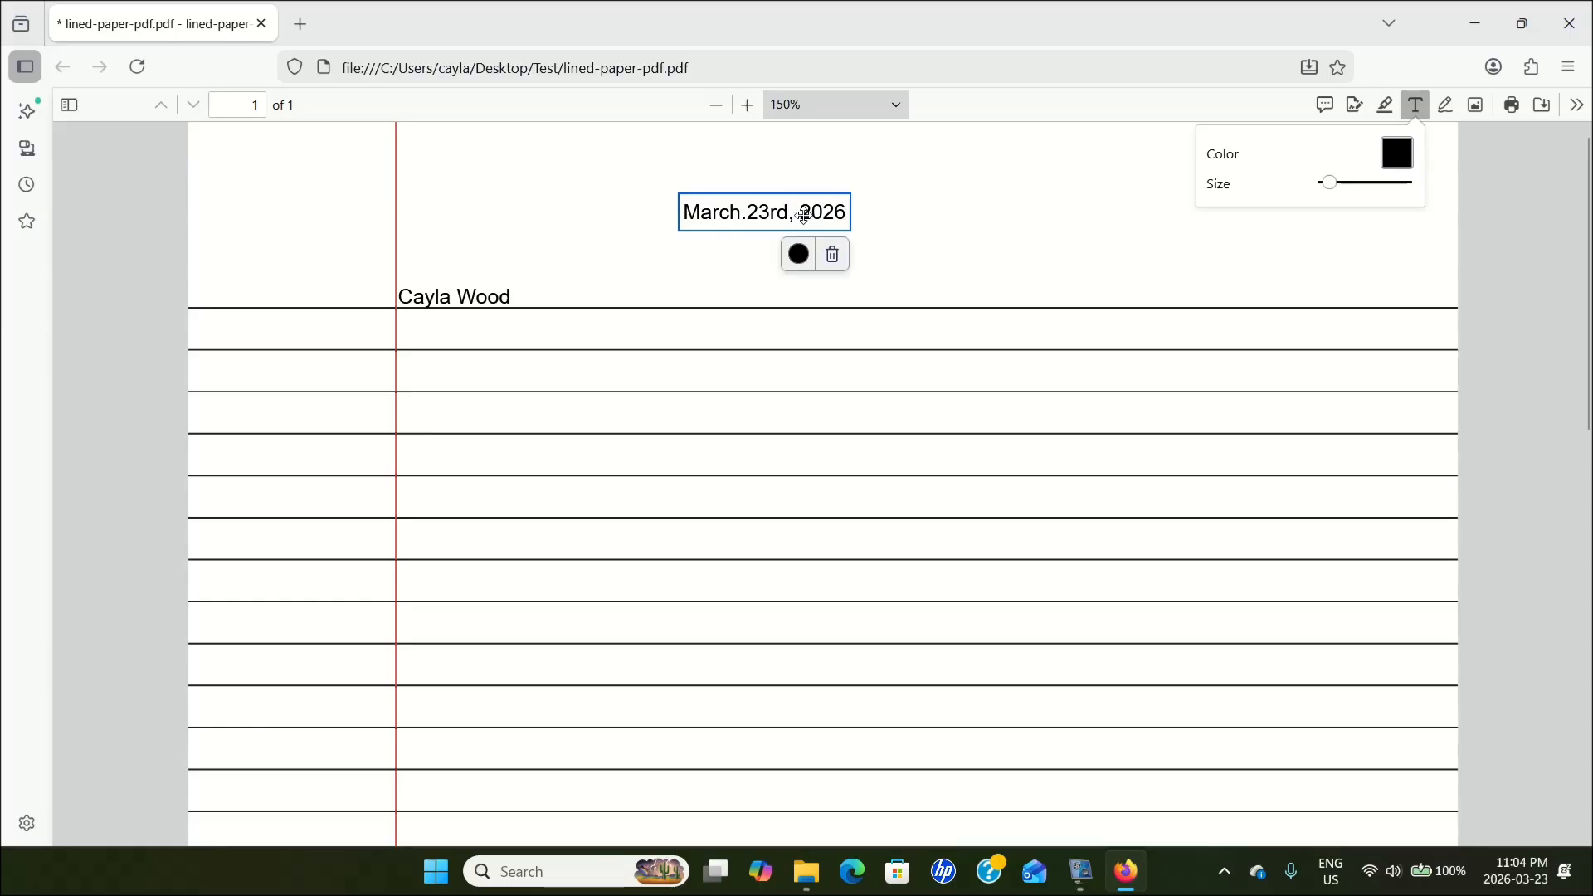
drag(729, 207, 509, 343)
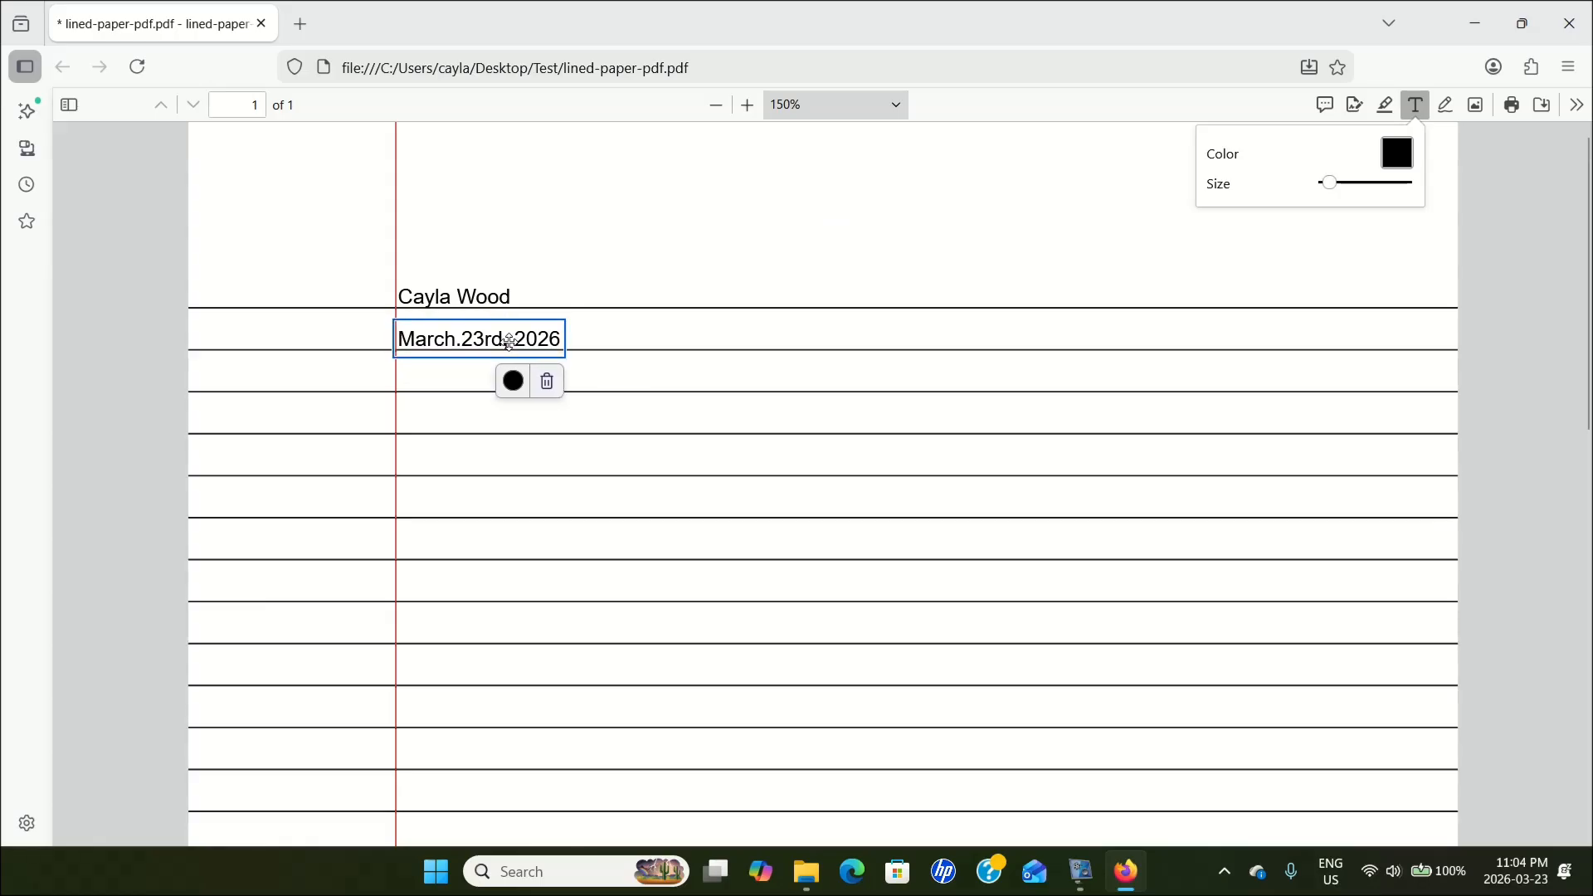
Add a ten-digit placeholder number as text and place it on the third ruled line, beneath the date.
click(794, 185)
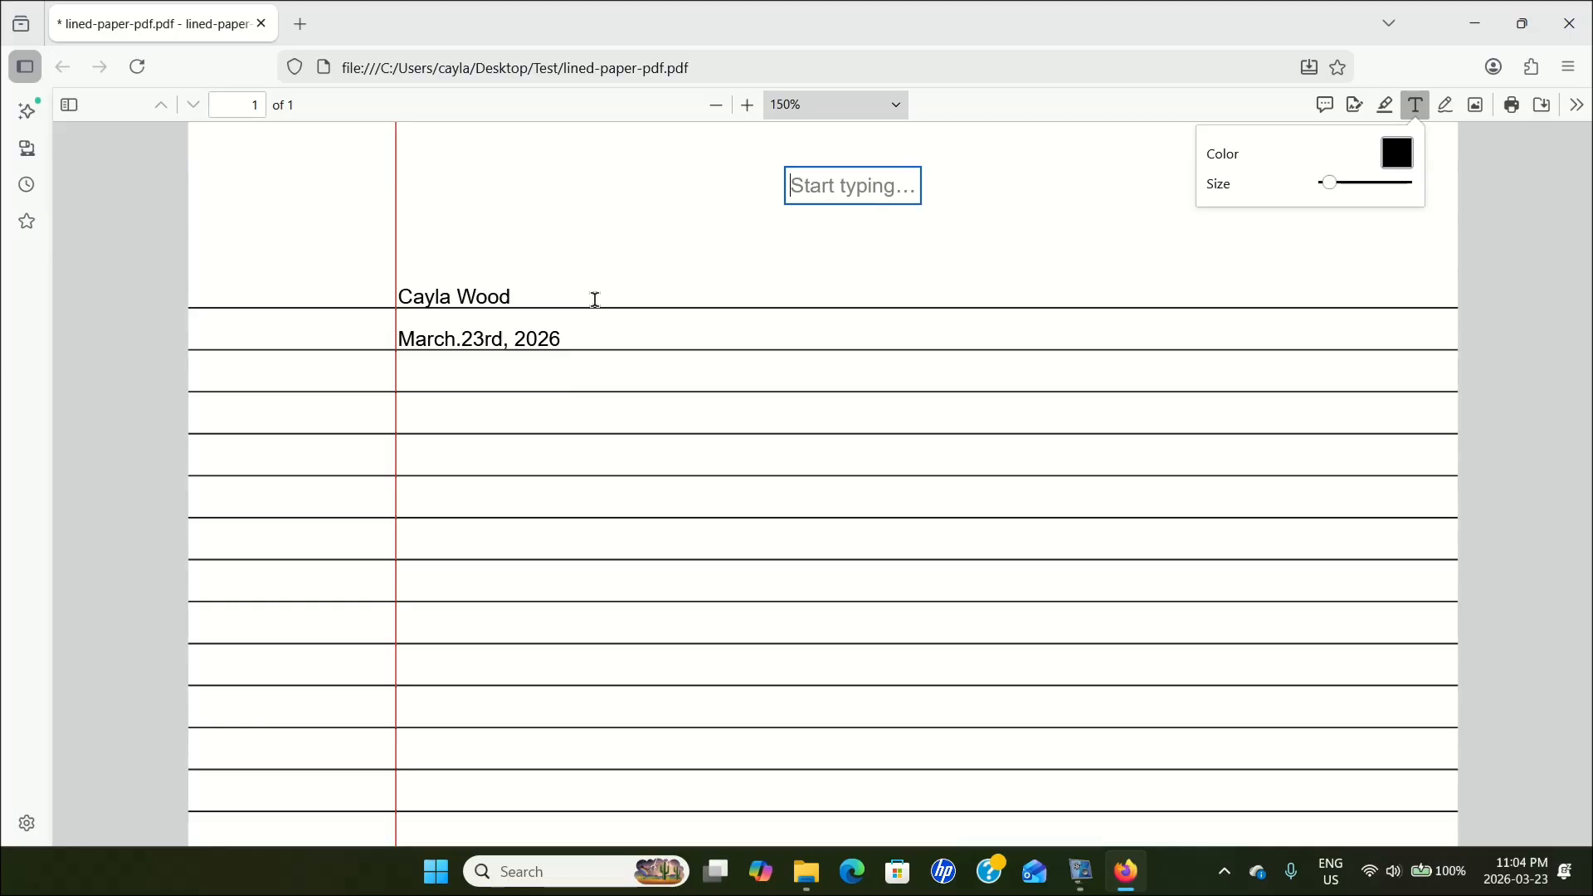
text(000000000)
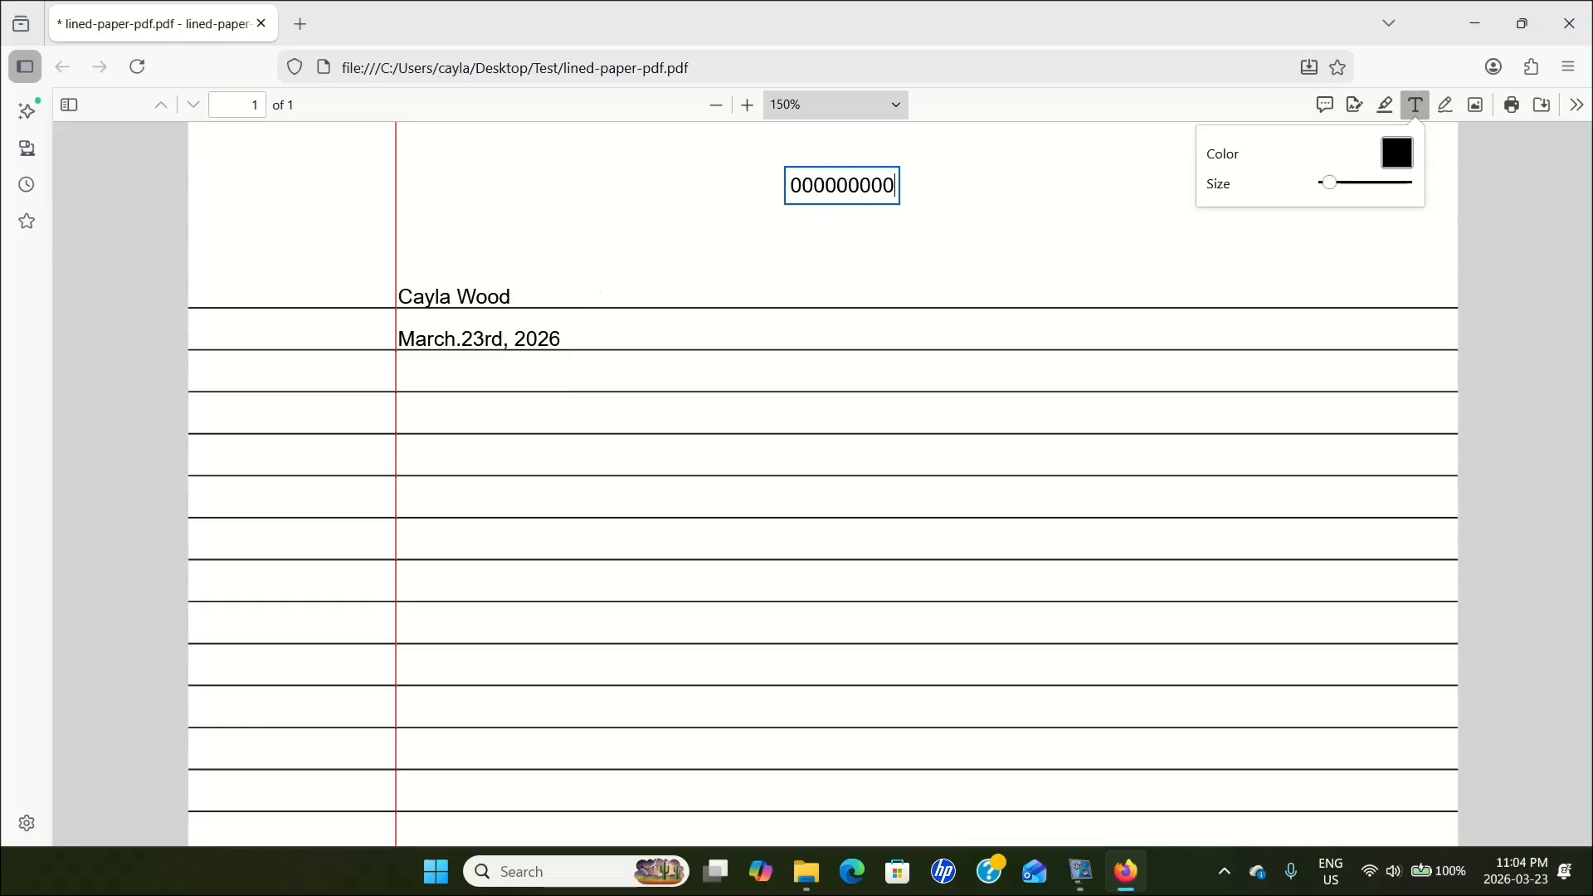
text(0)
key(Escape)
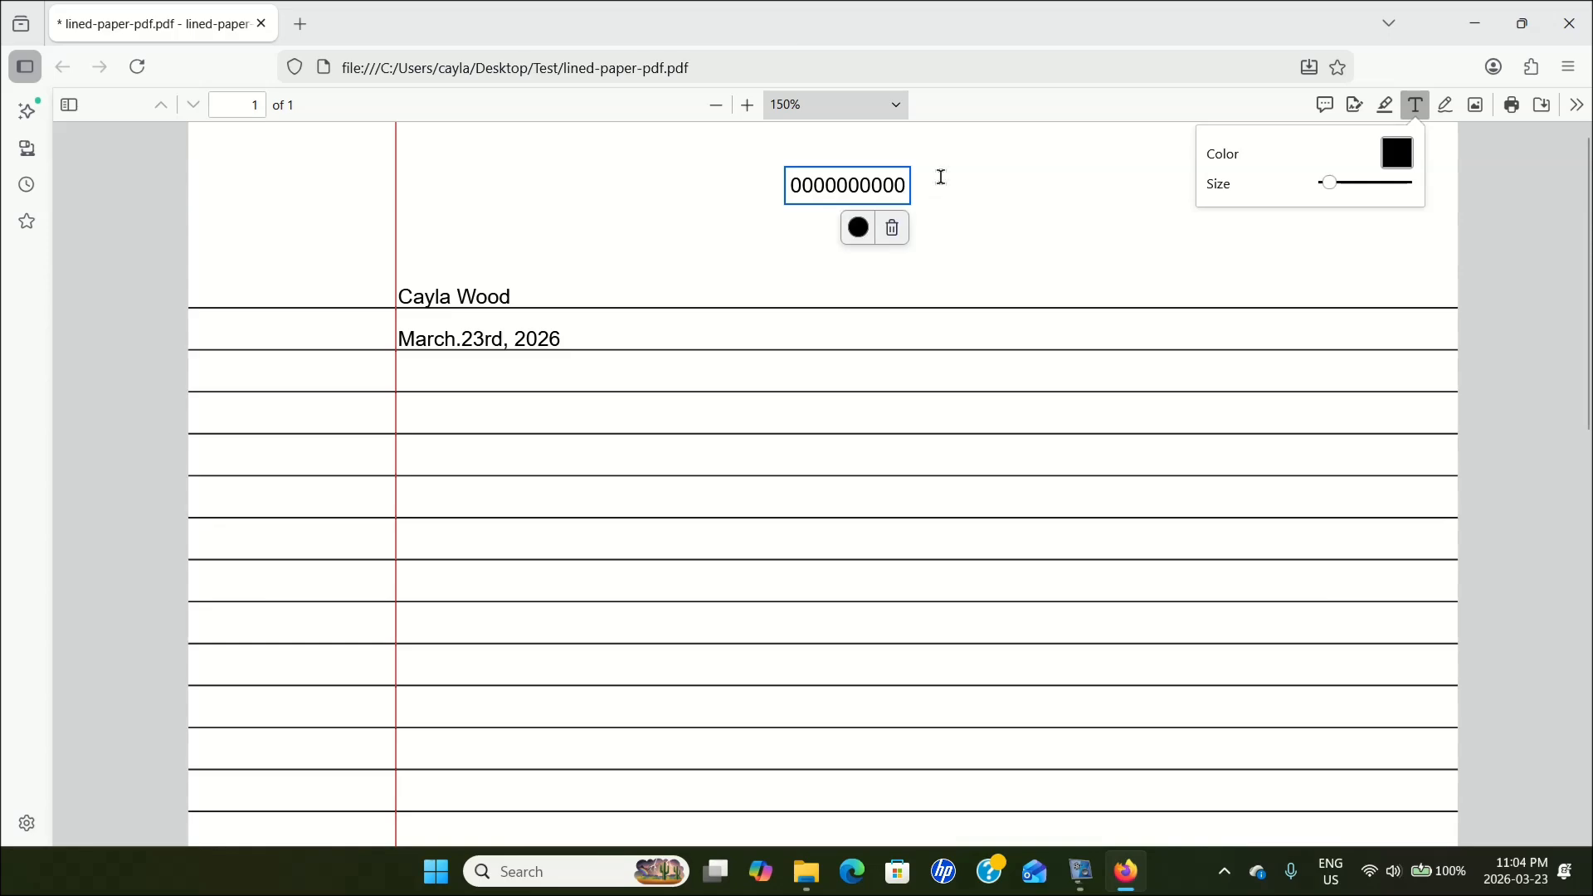
mouse_move(860, 192)
mouse_down()
mouse_move(485, 334)
mouse_move(414, 397)
mouse_move(469, 389)
mouse_up()
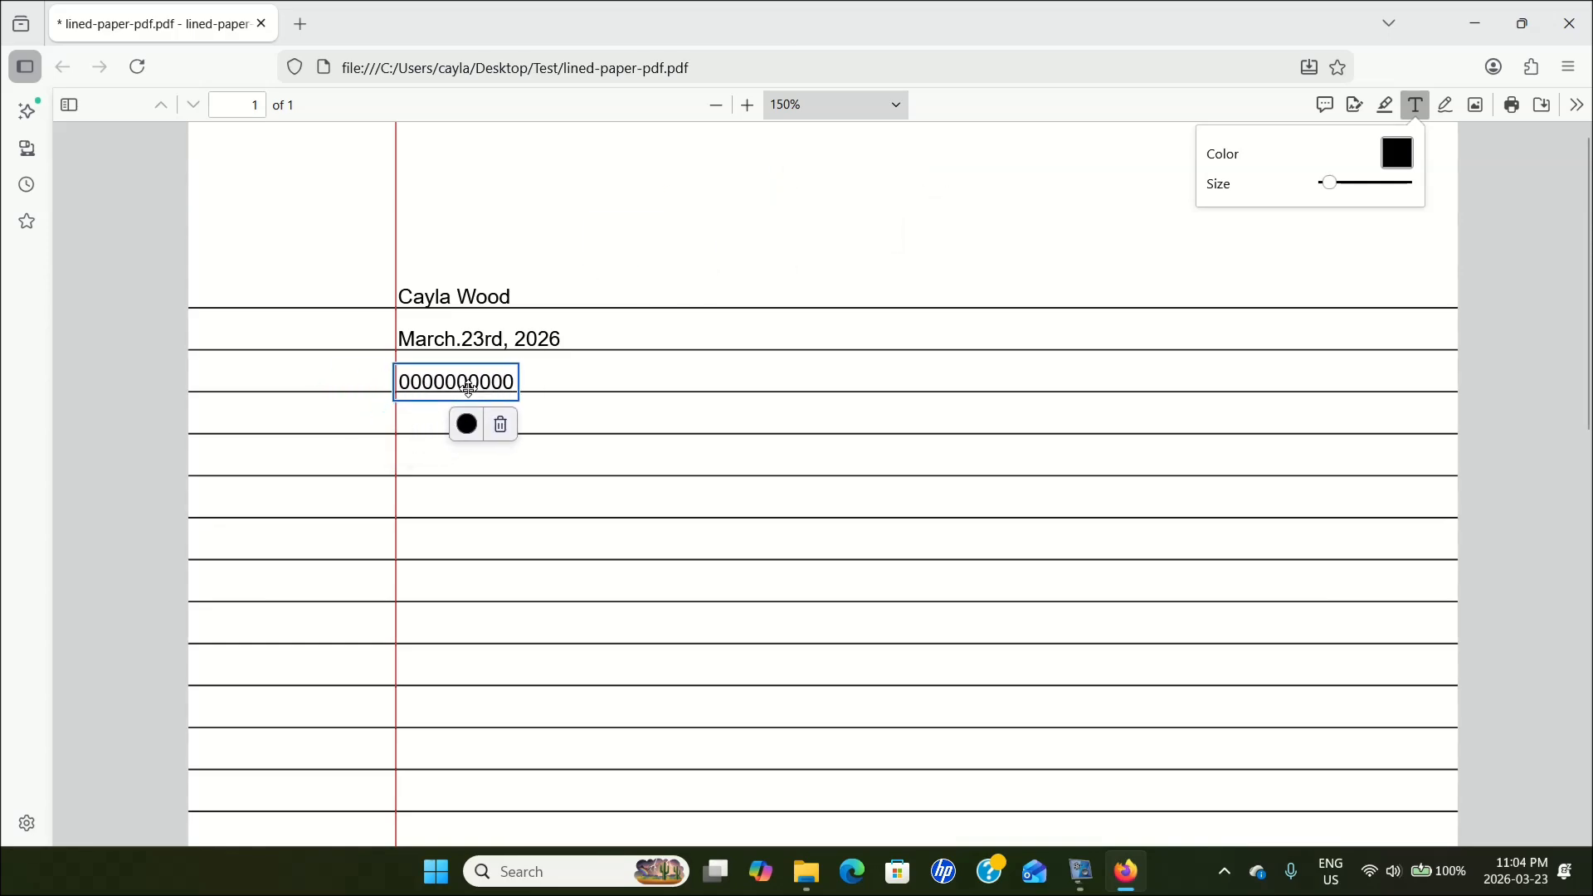
Start adding a new signature and look through the Draw and Image signature options.
click(828, 213)
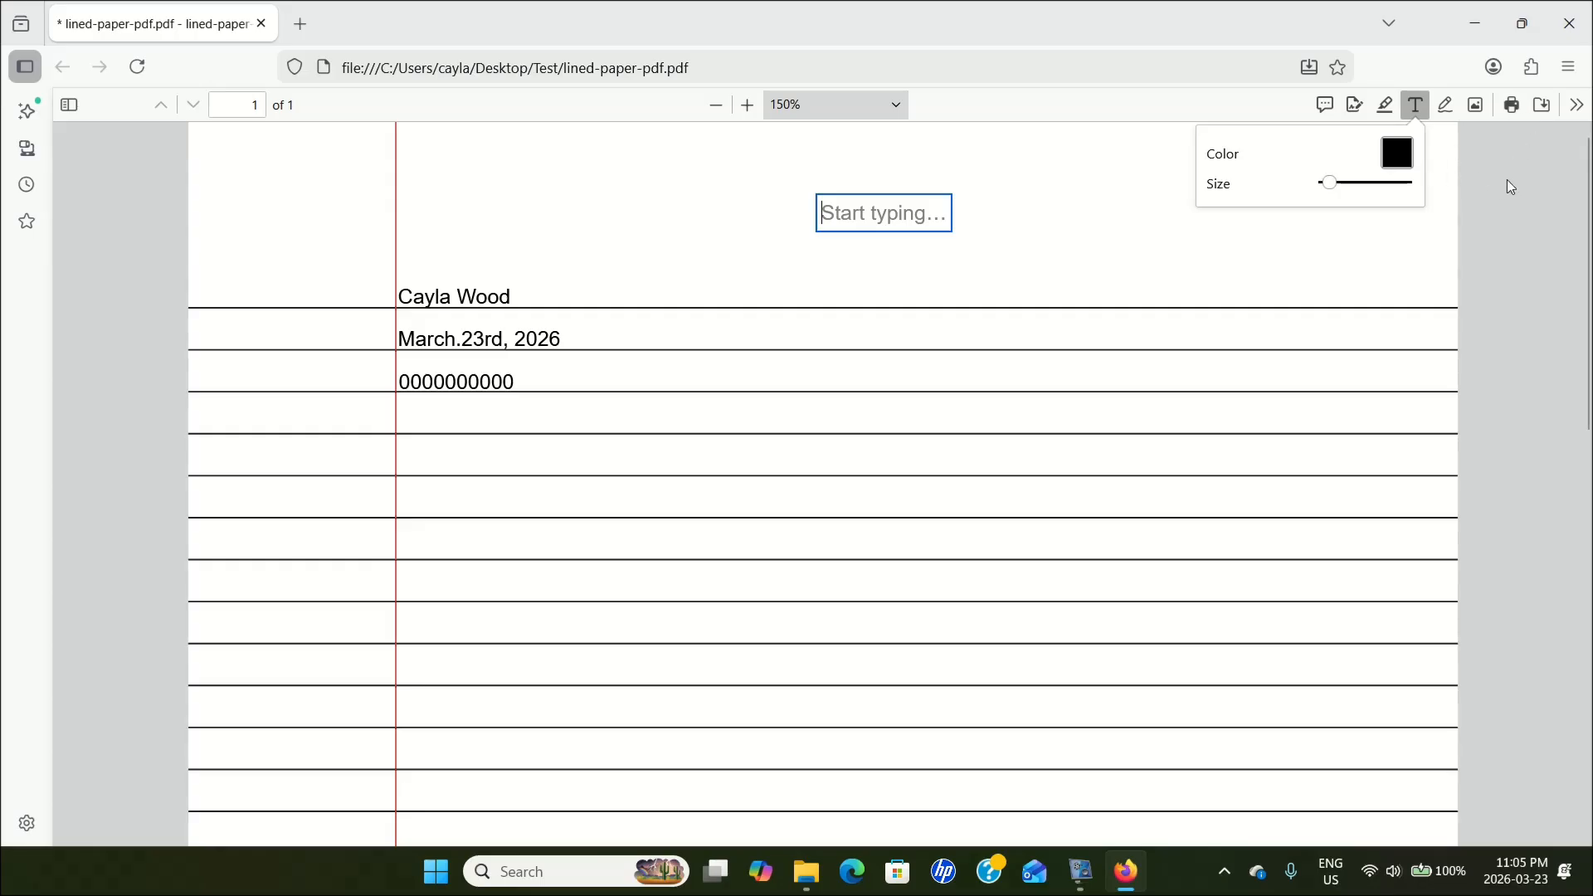
click(1358, 105)
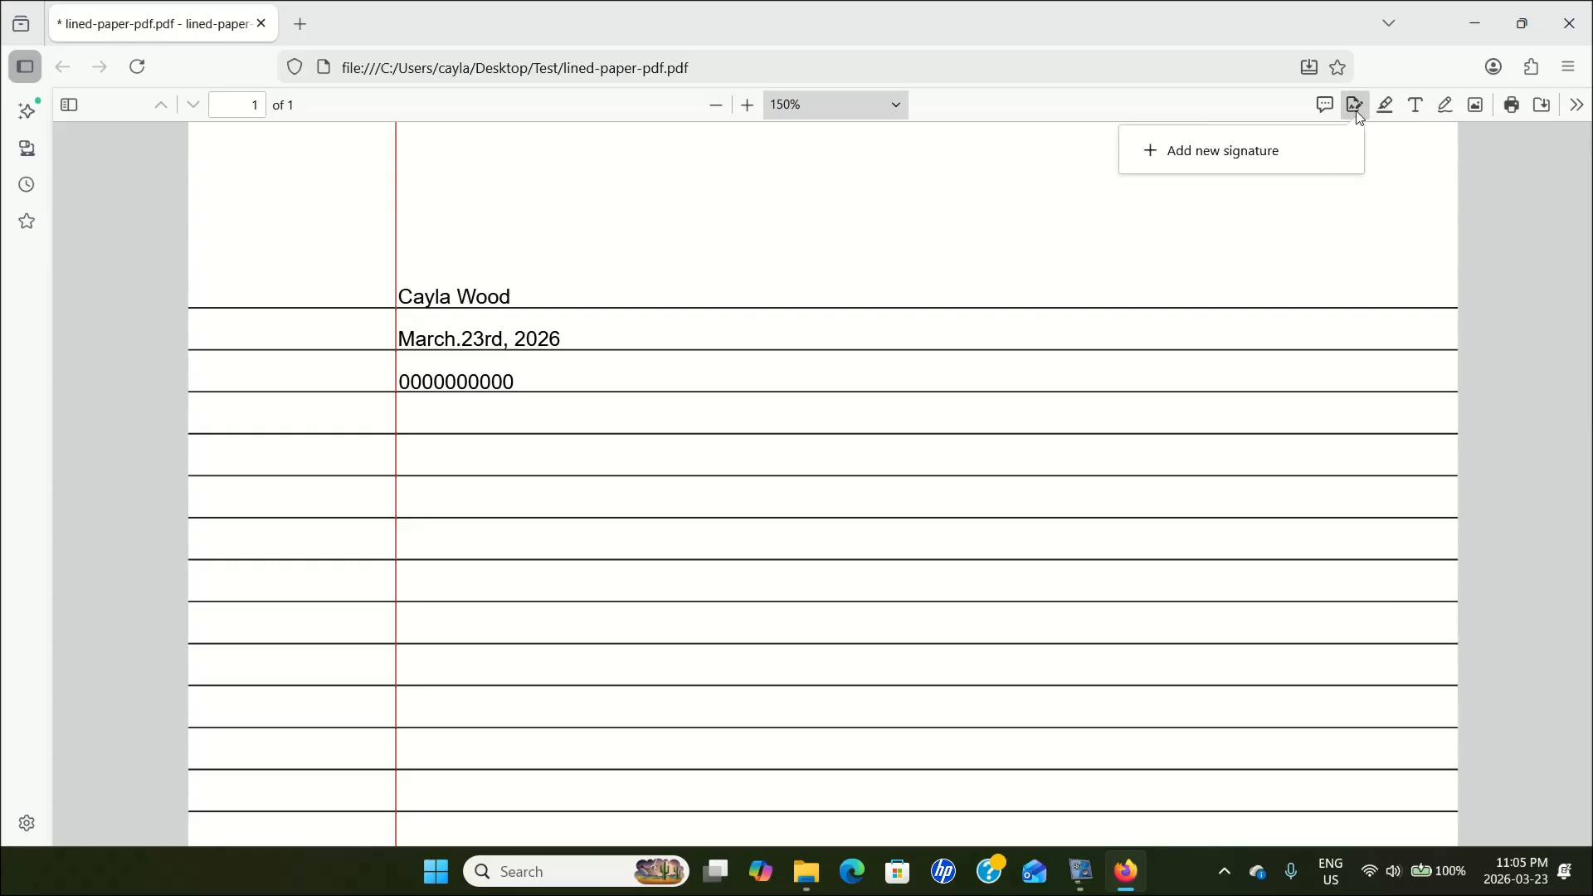
click(1240, 162)
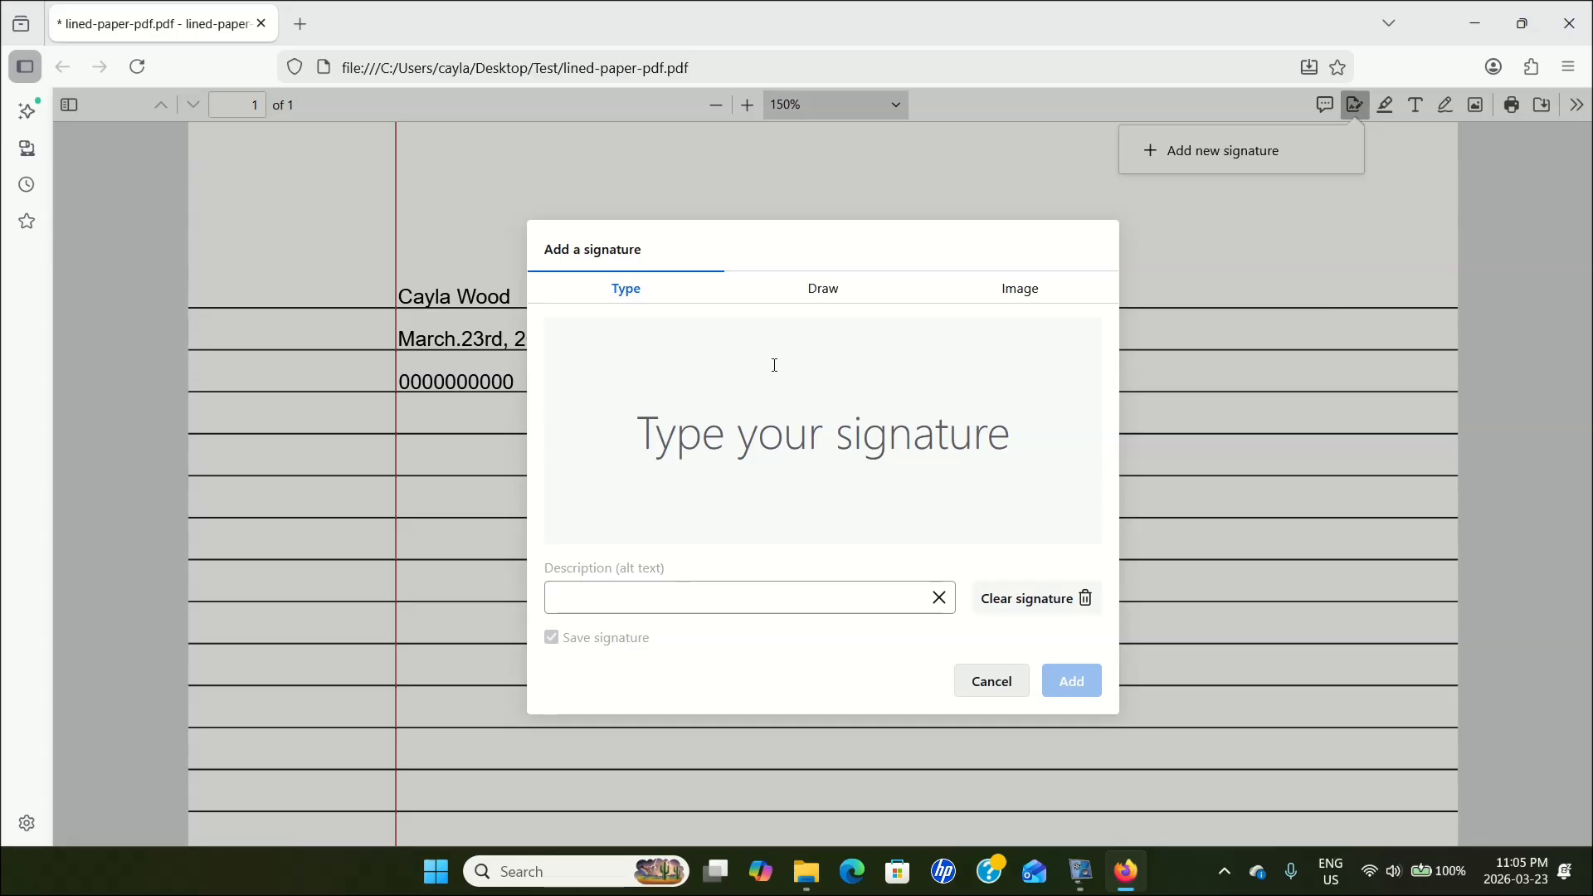
click(843, 287)
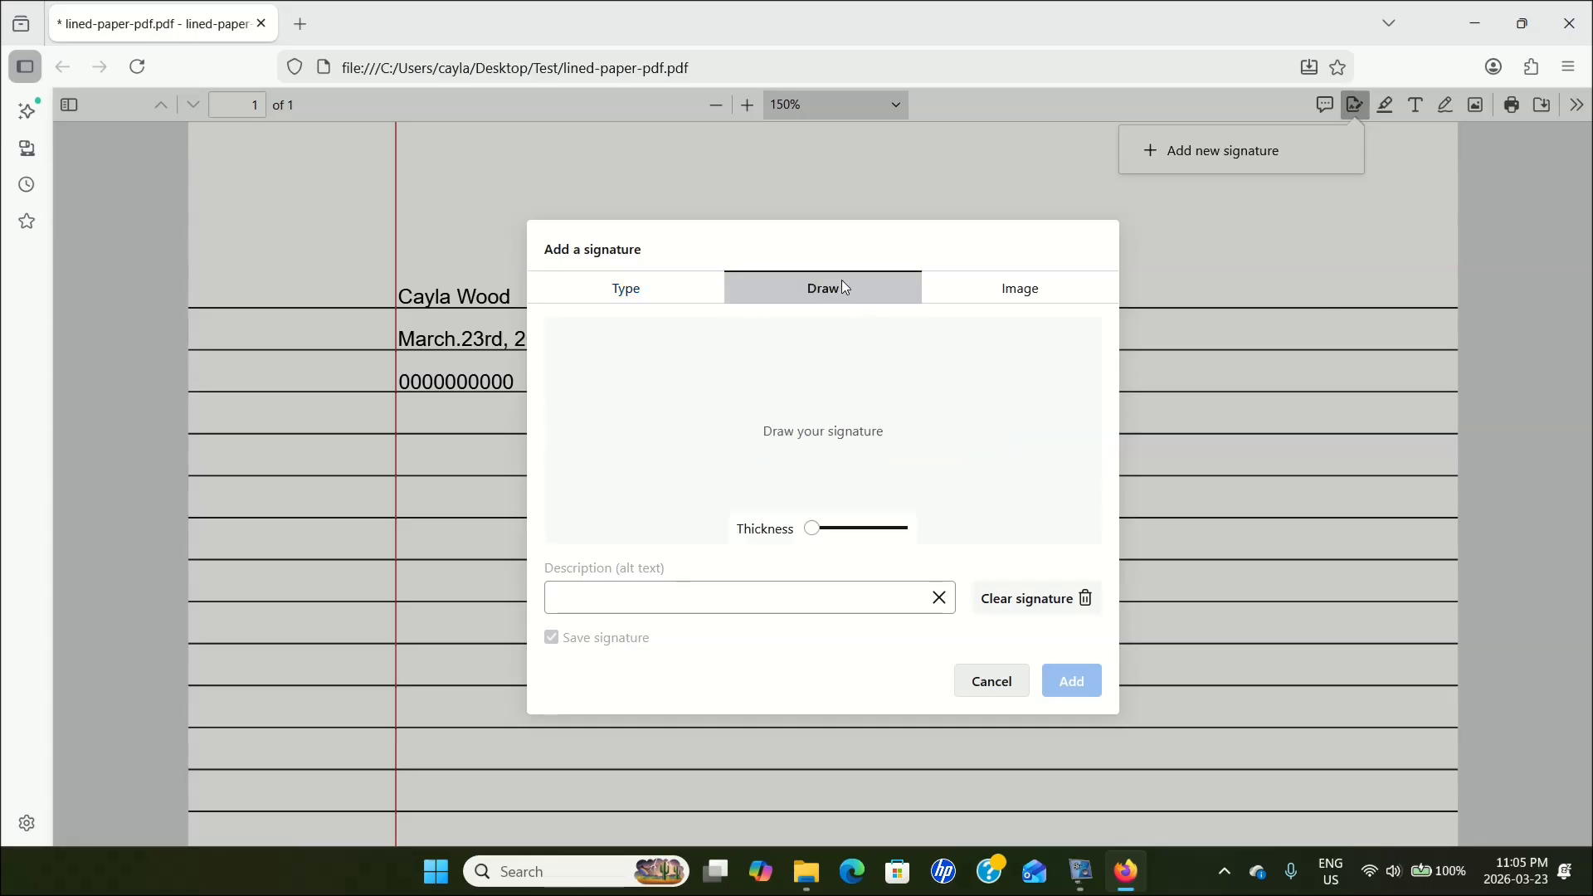
click(1019, 287)
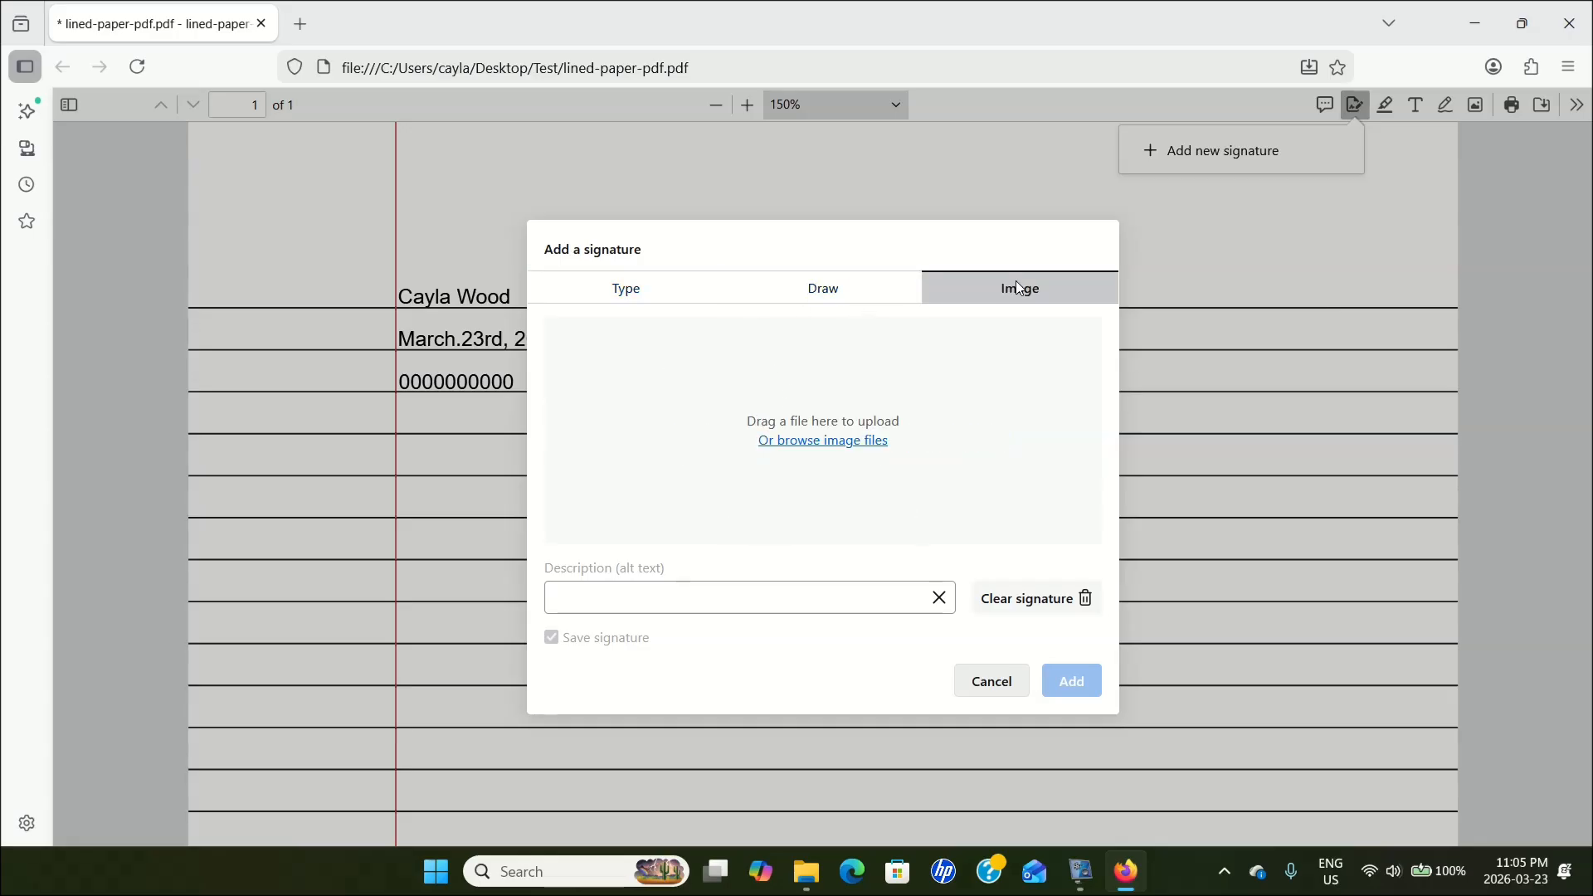
Try the Type signature option with the person's full name, and clear the signature.
click(662, 298)
click(731, 440)
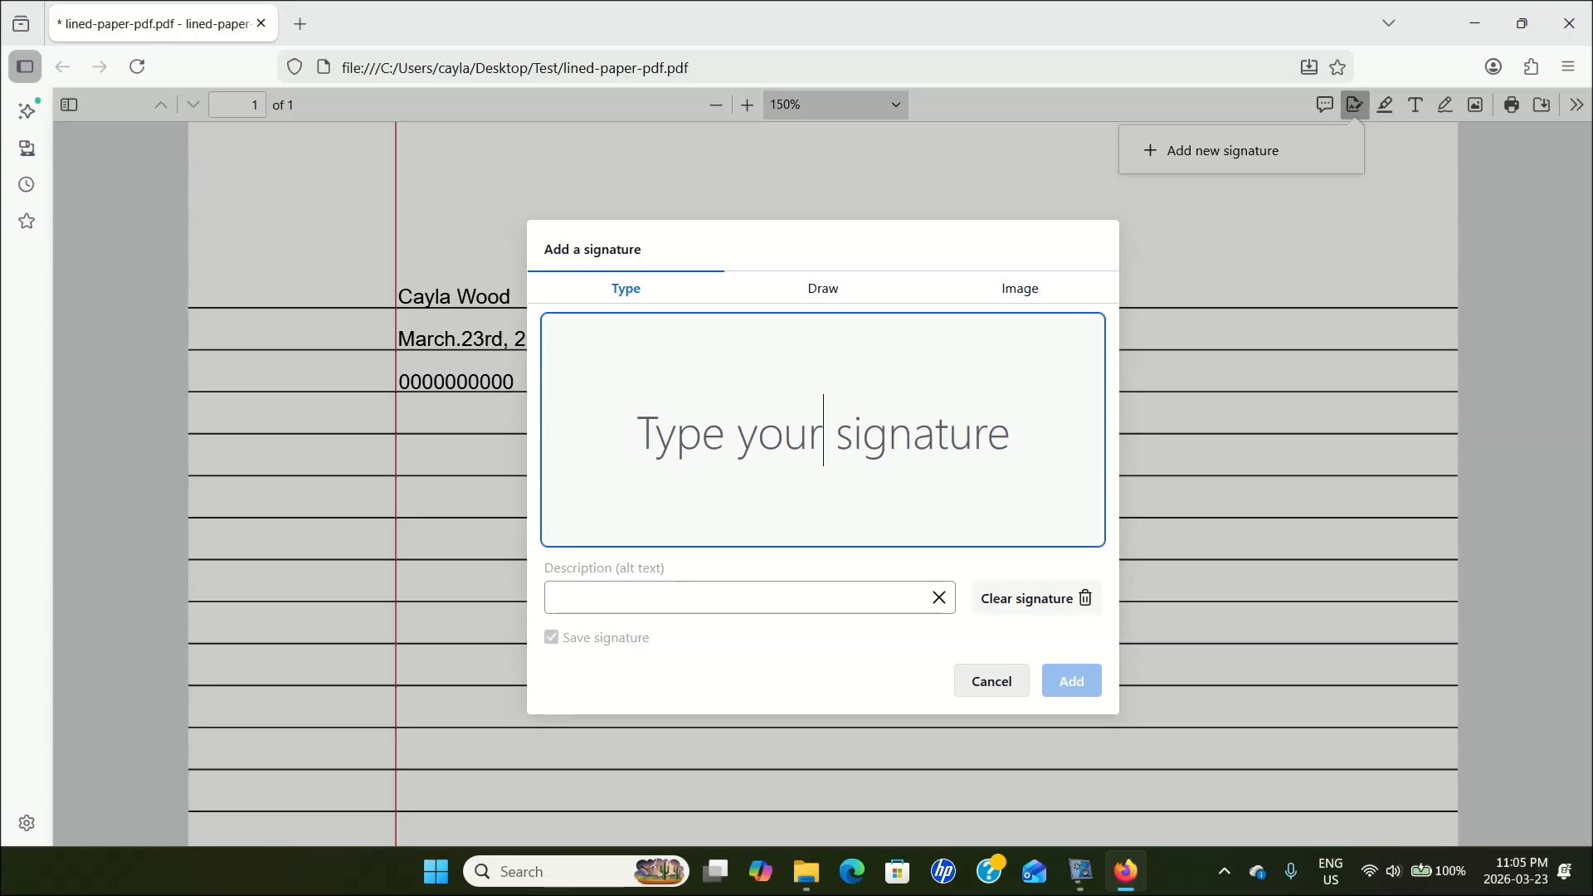
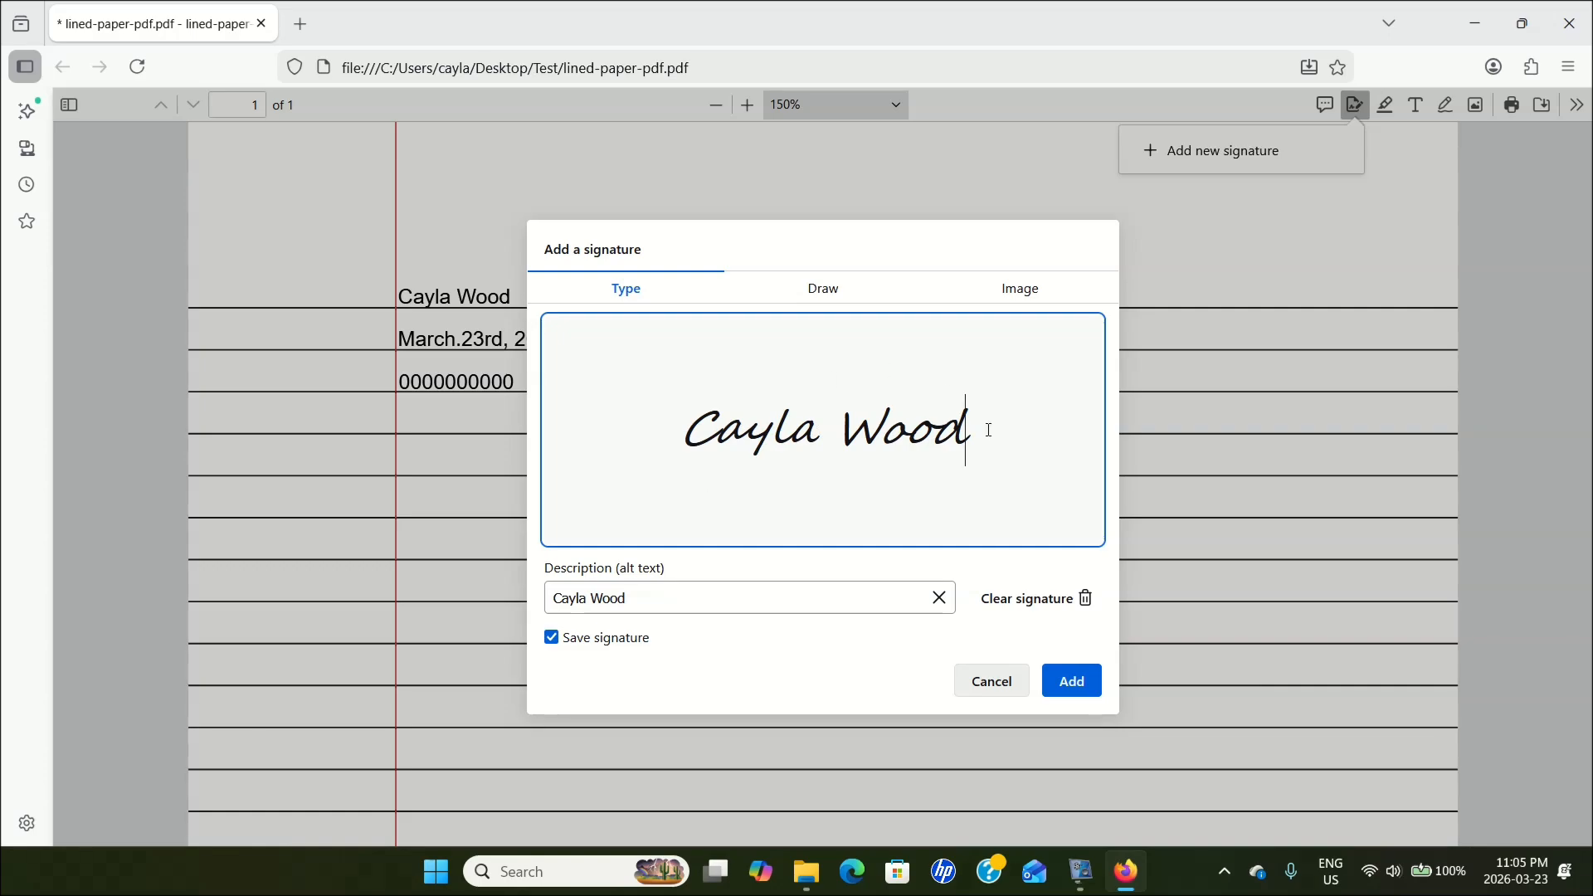
click(1022, 599)
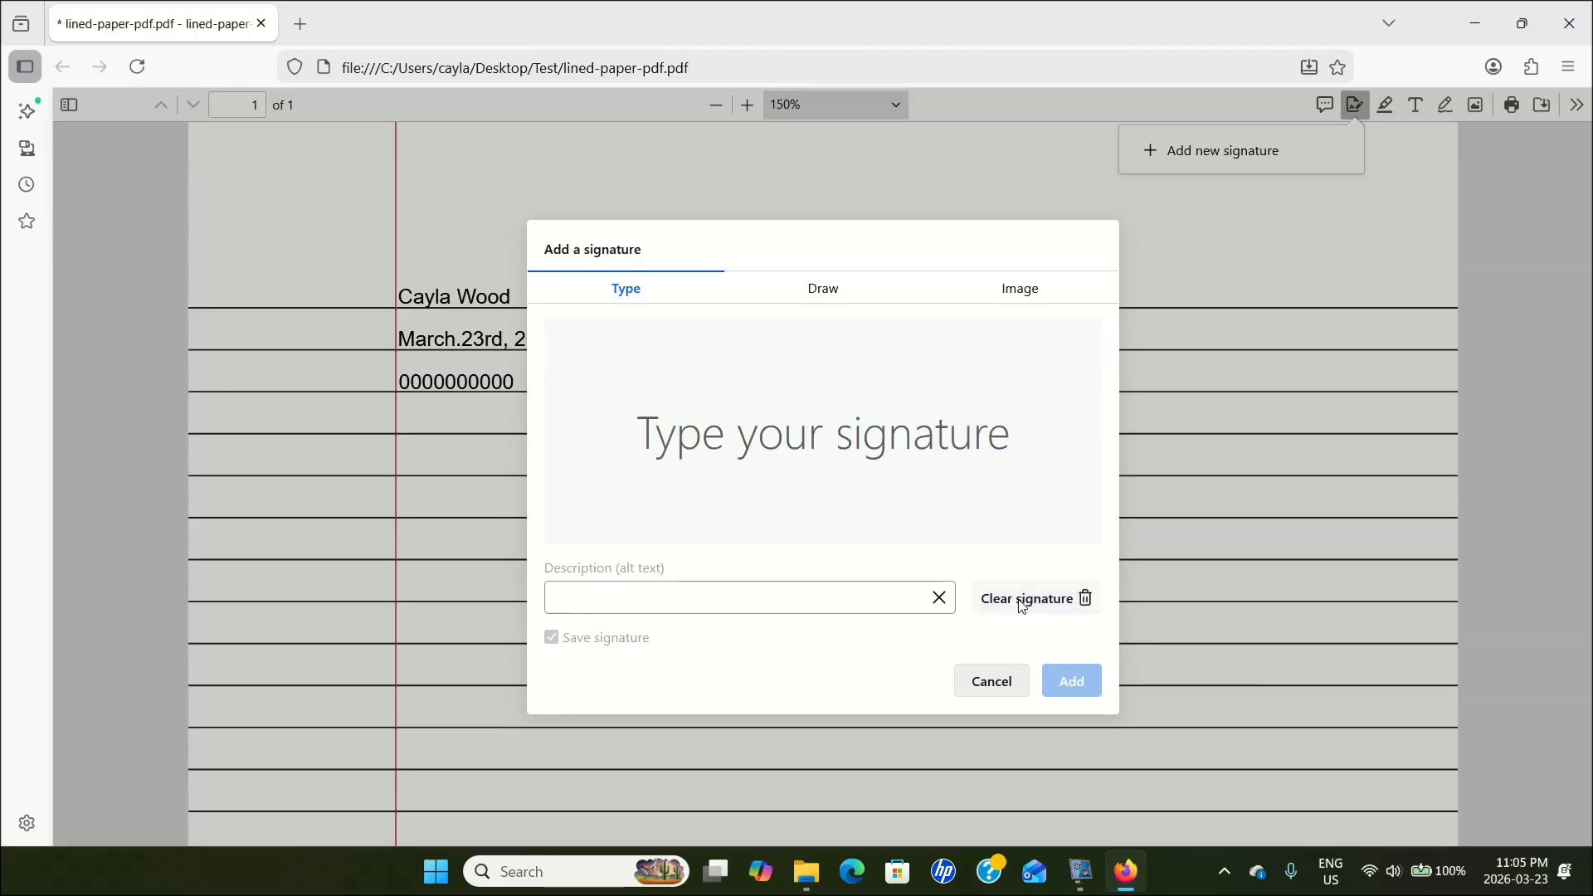
Try the Draw signature option with a small freehand signature, and clear it.
click(823, 299)
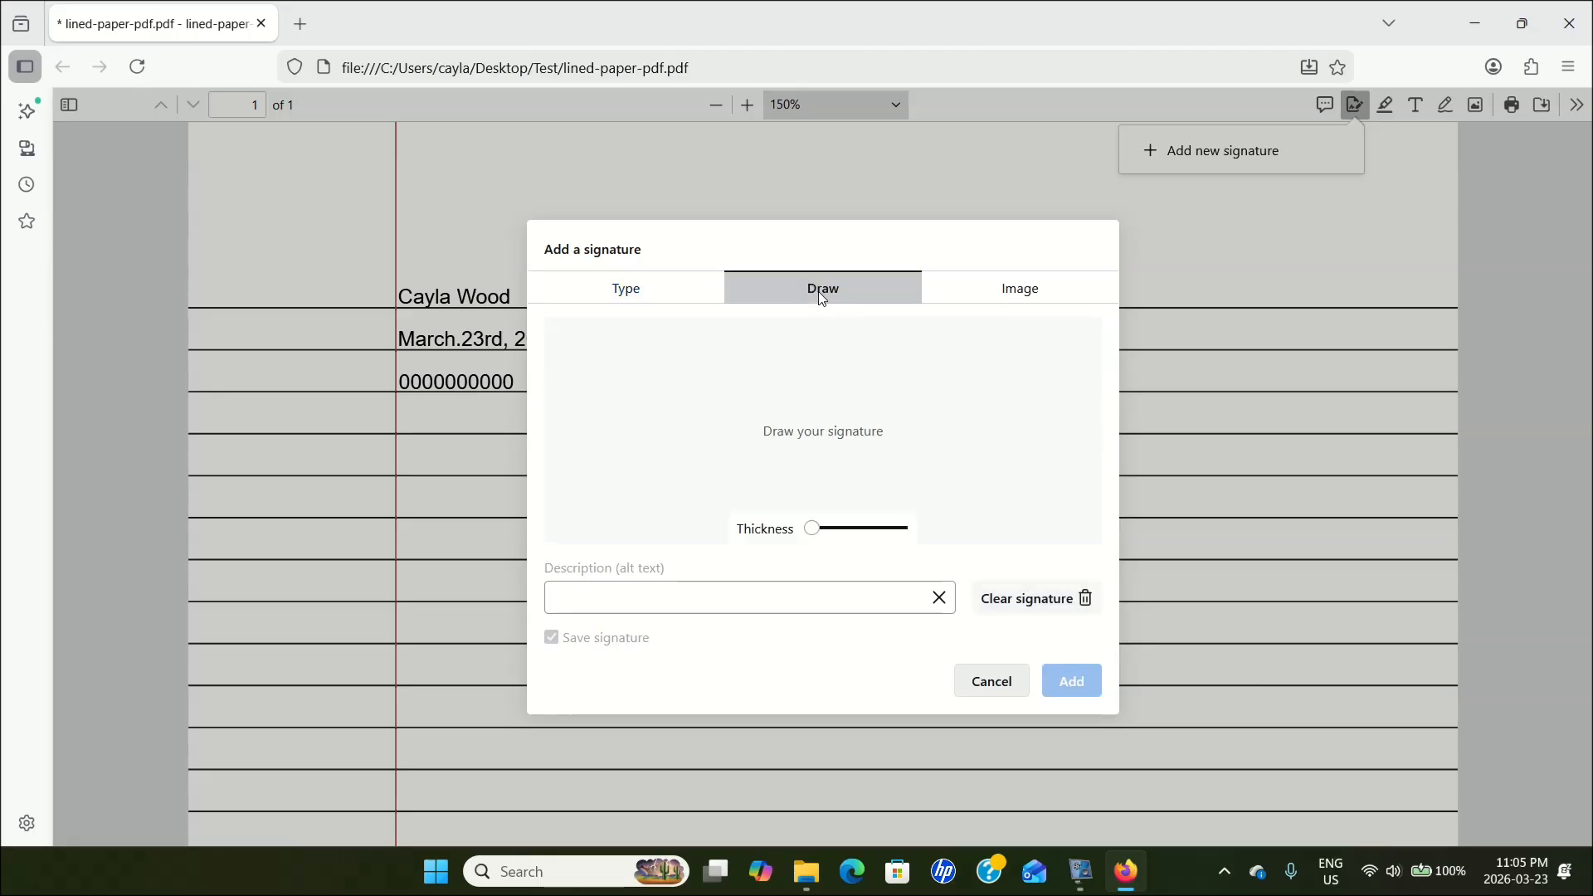
click(730, 393)
mouse_move(730, 393)
mouse_down()
mouse_move(755, 397)
mouse_move(747, 415)
mouse_move(766, 397)
mouse_move(758, 410)
mouse_up()
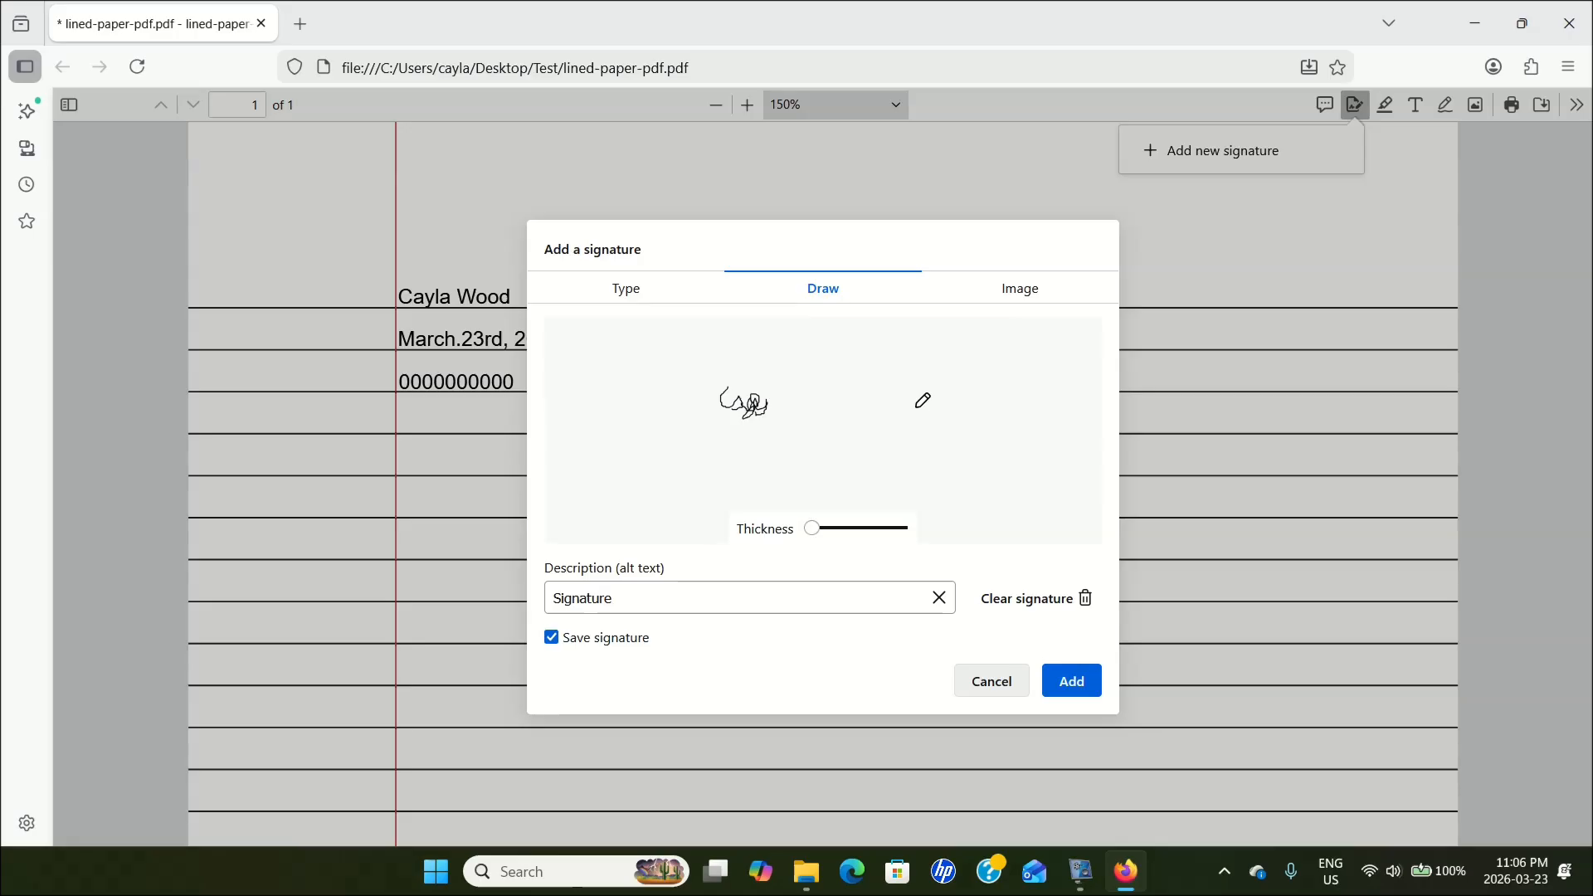
click(1031, 605)
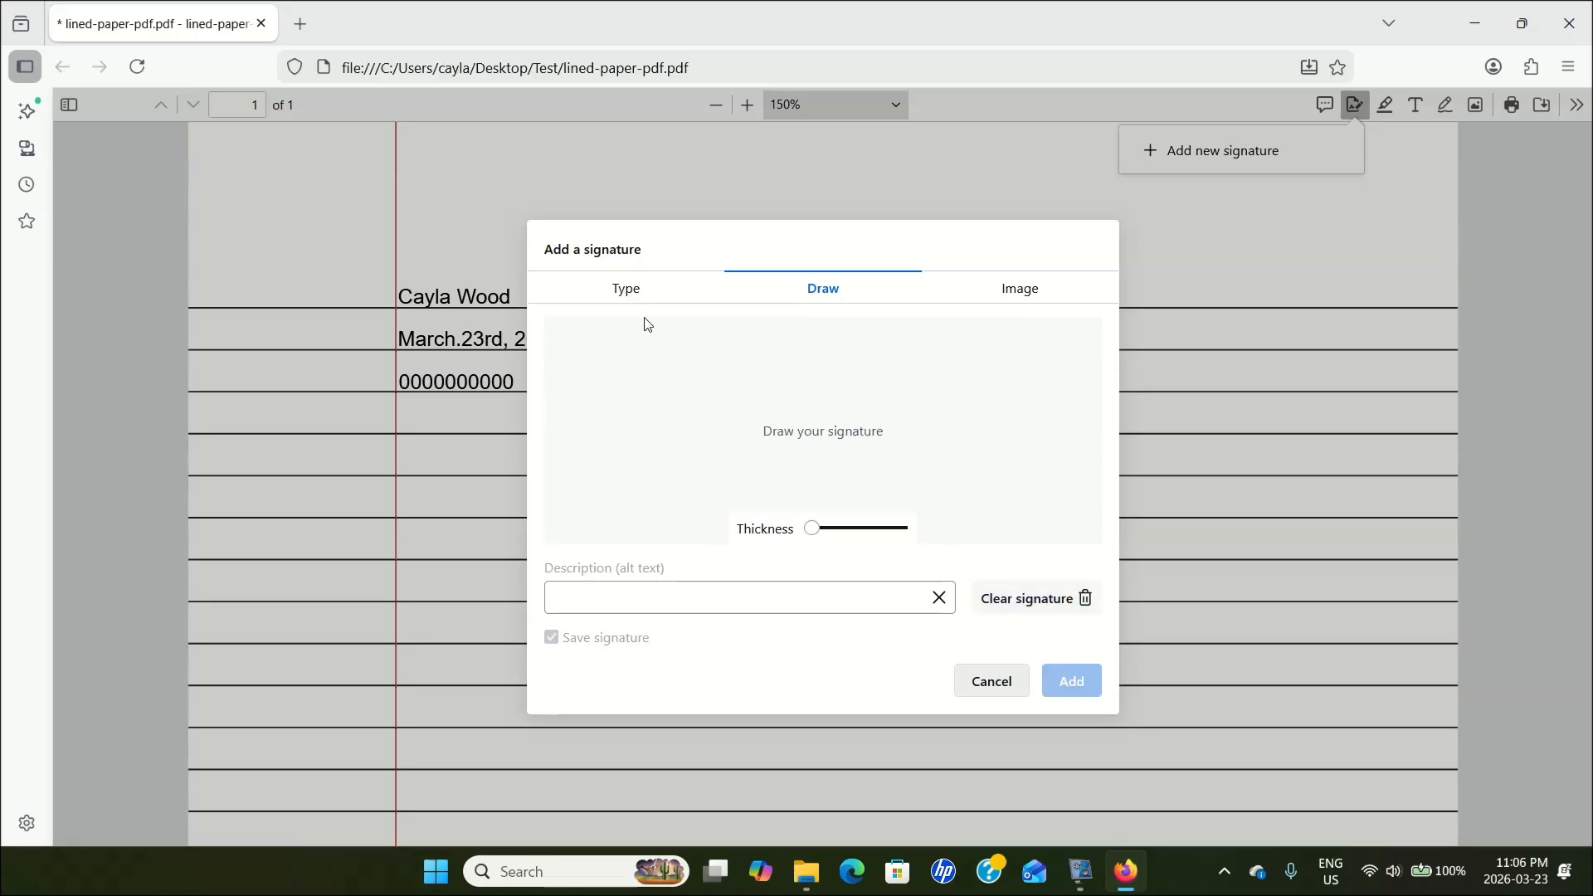
Add a typed signature with the person's full name, shrink it and place it on the fifth ruled line, against the red margin.
click(632, 289)
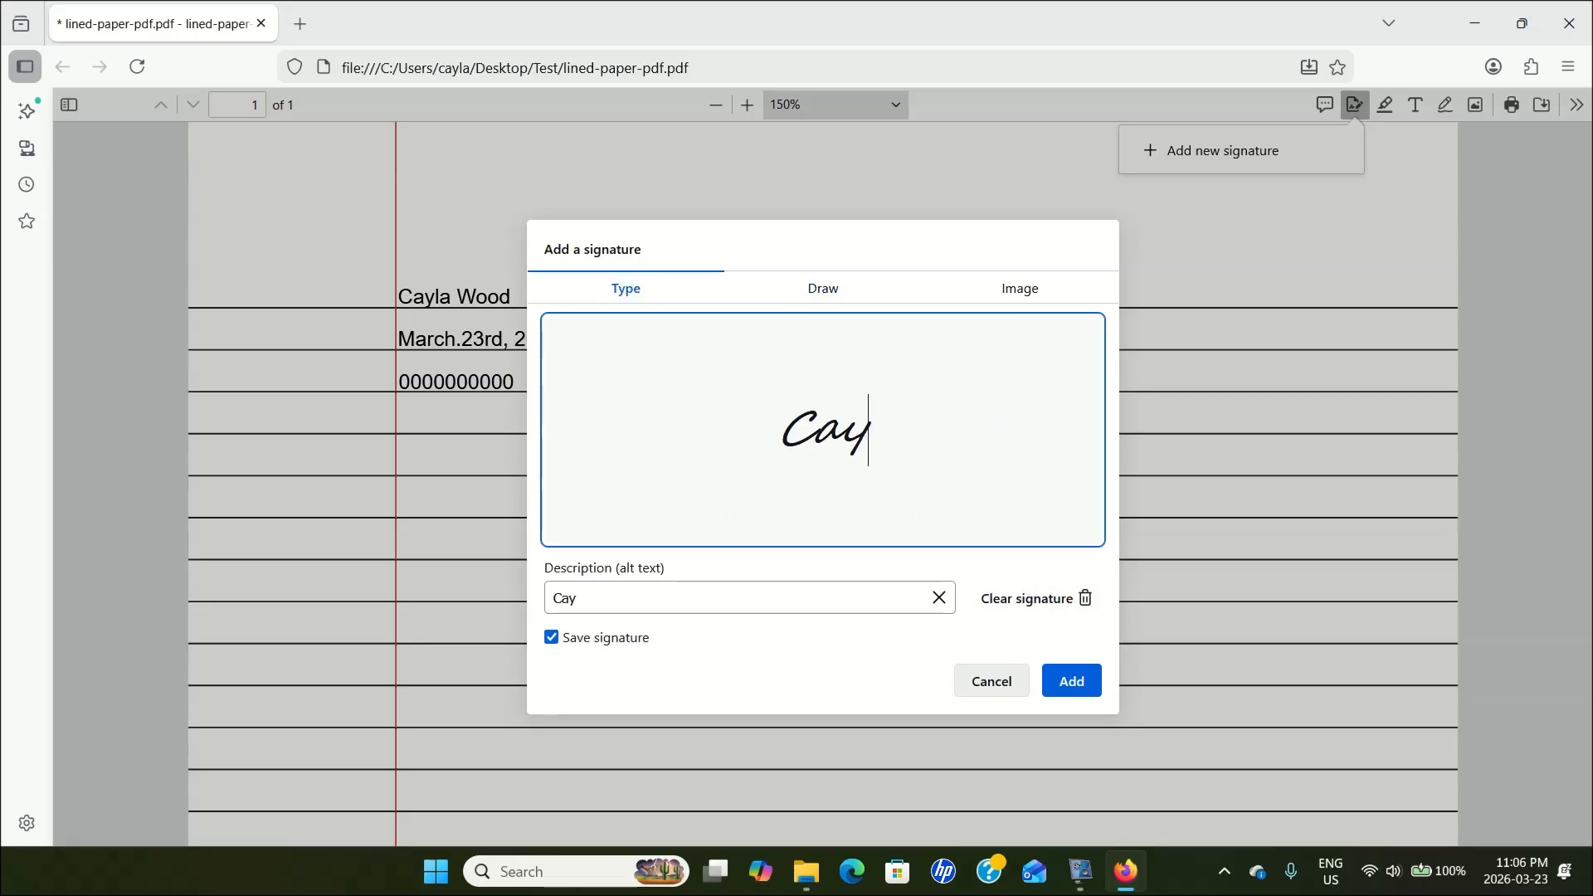
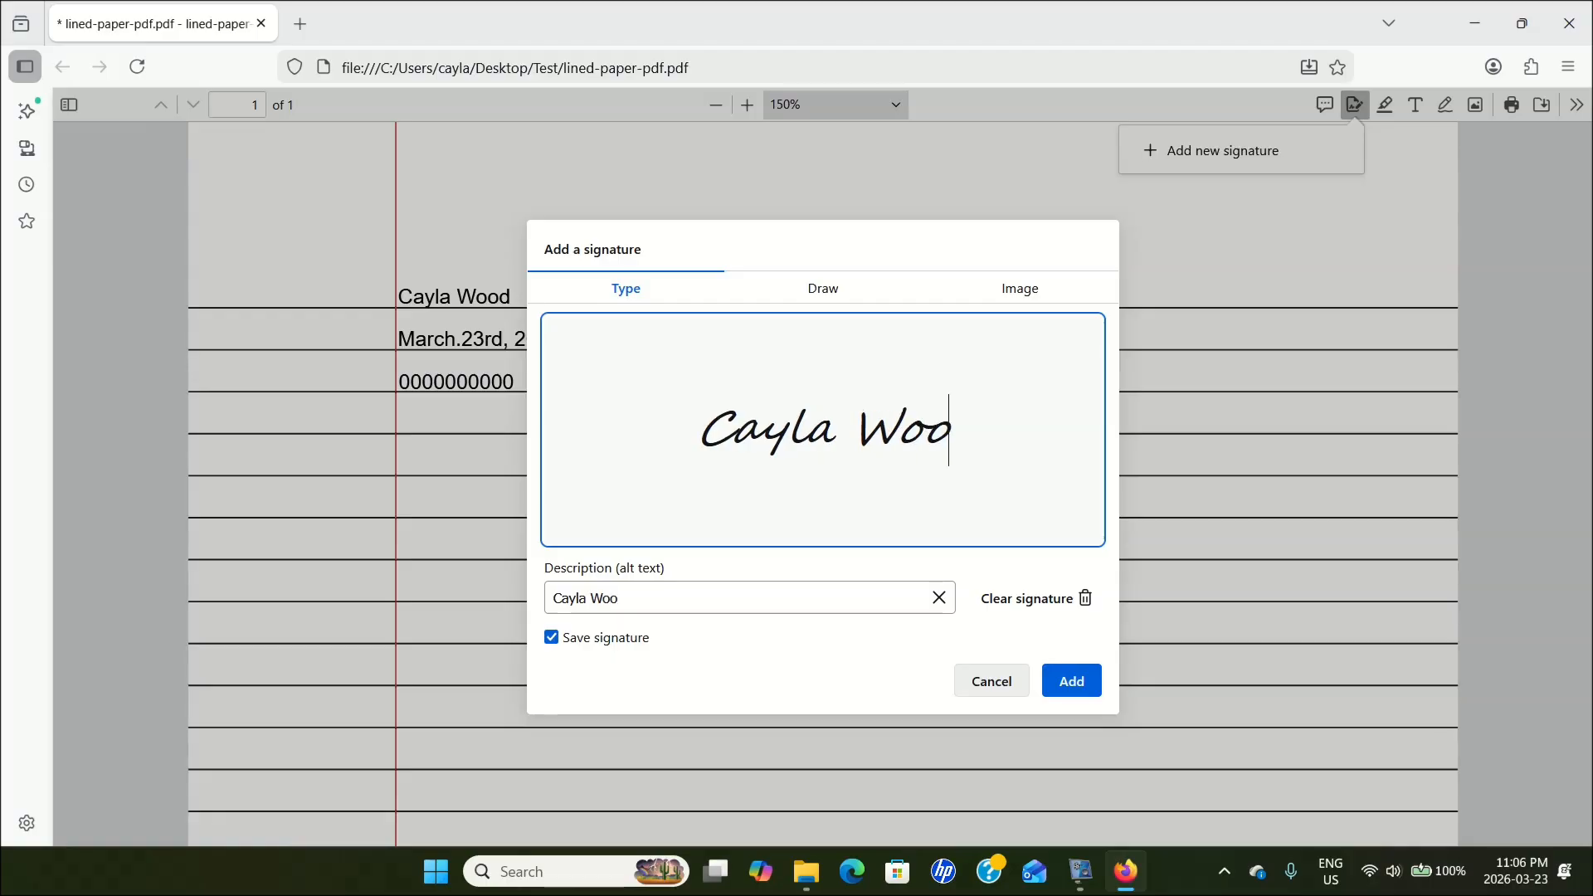
click(1074, 684)
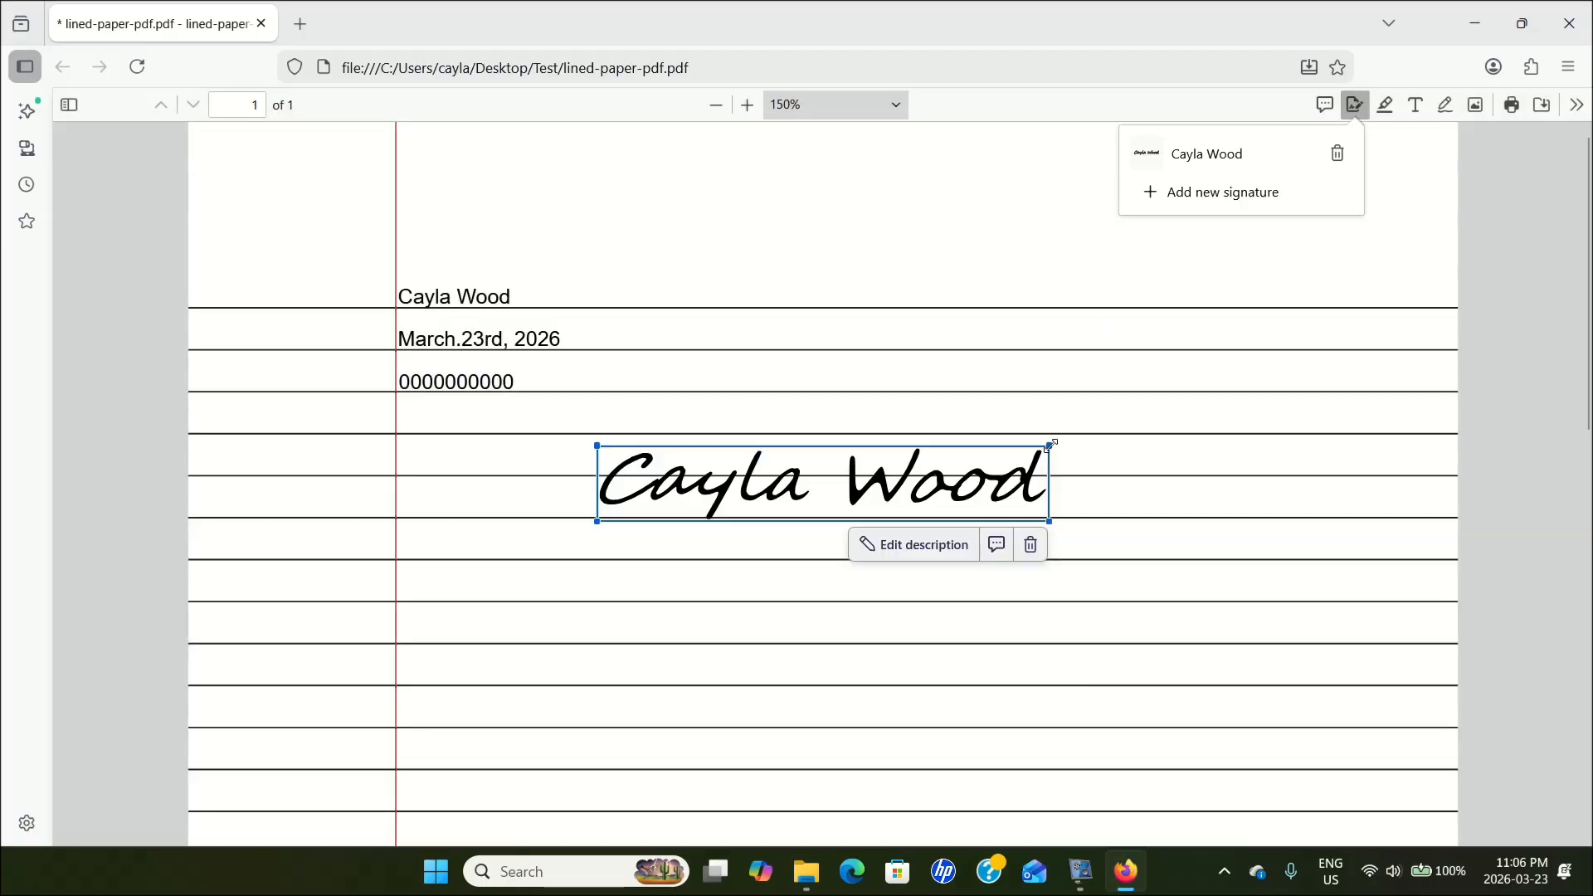
mouse_move(1053, 452)
mouse_down()
mouse_move(992, 483)
mouse_move(791, 528)
mouse_move(832, 525)
mouse_move(545, 469)
mouse_up()
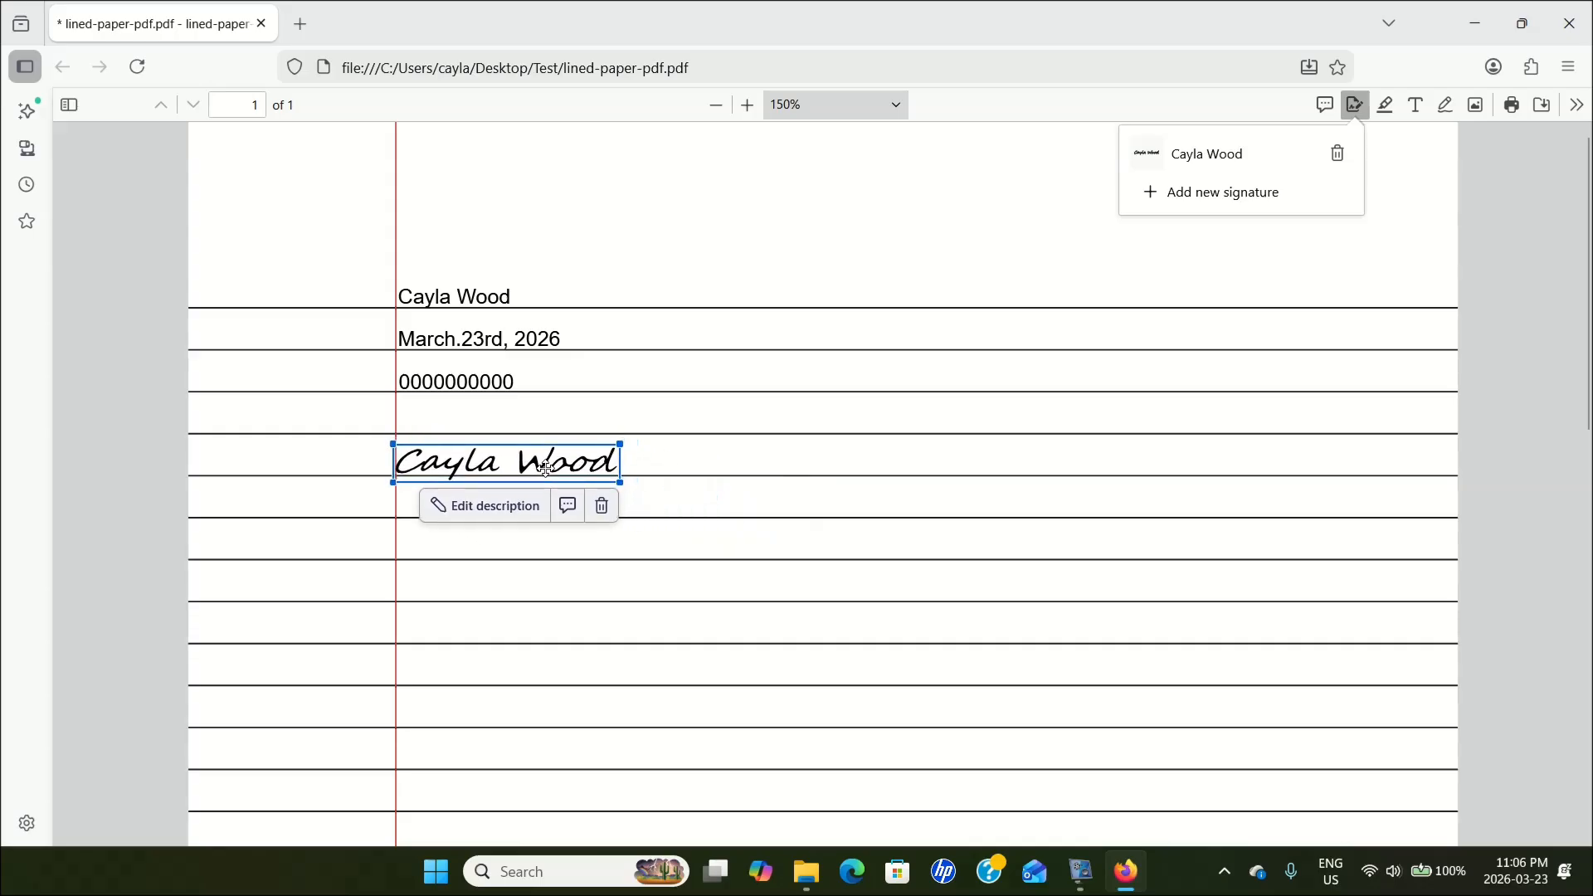
click(777, 271)
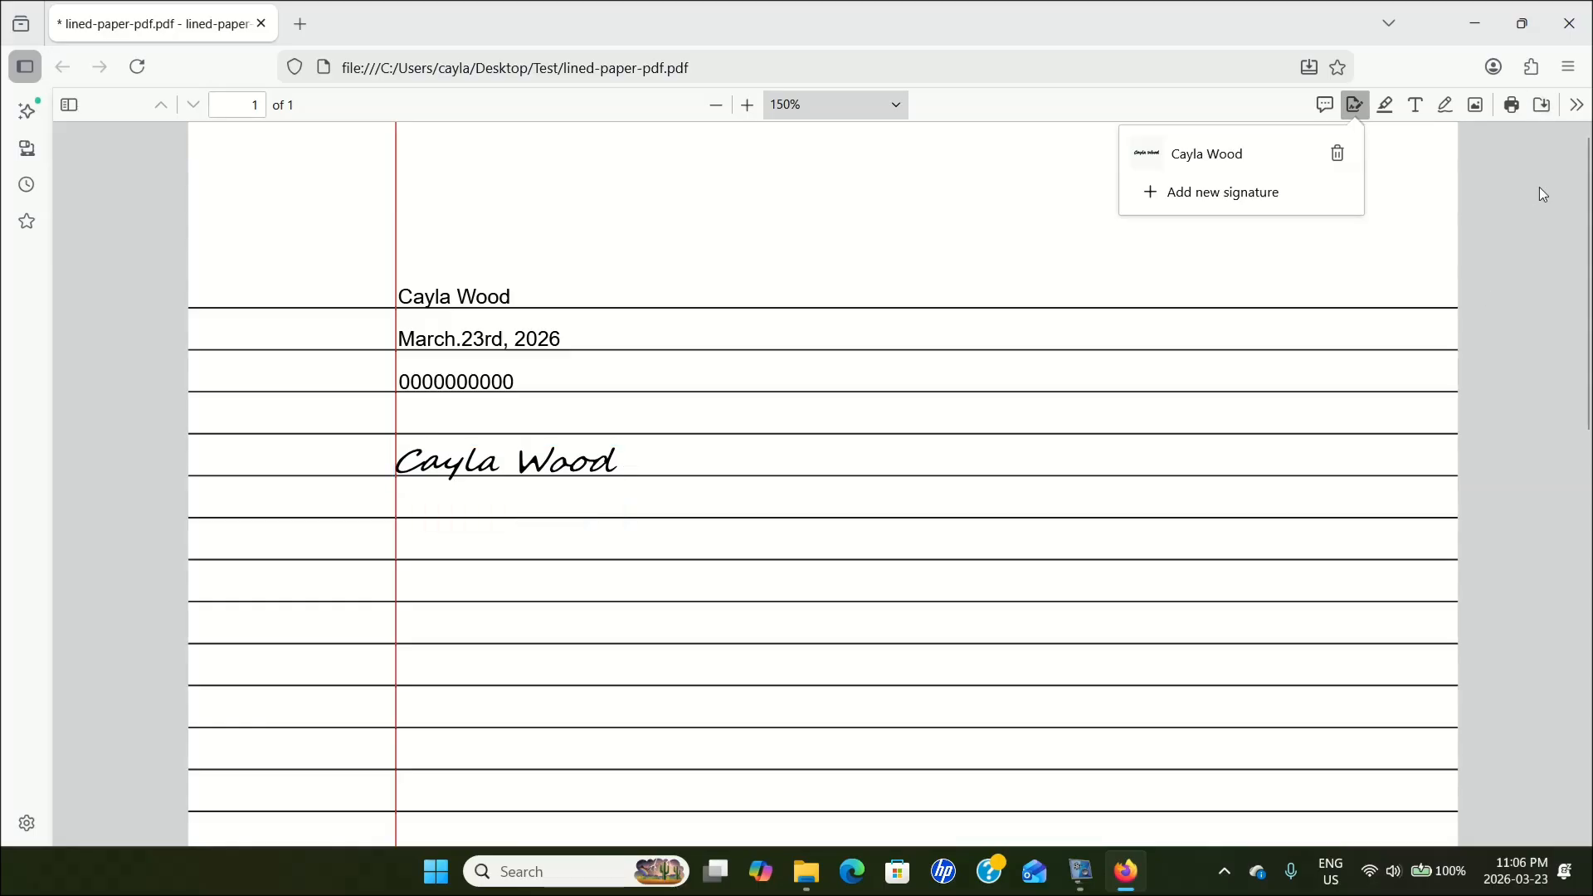
Save the filled-in PDF as Test Form in the Test folder on the desktop, and close Firefox.
click(1543, 106)
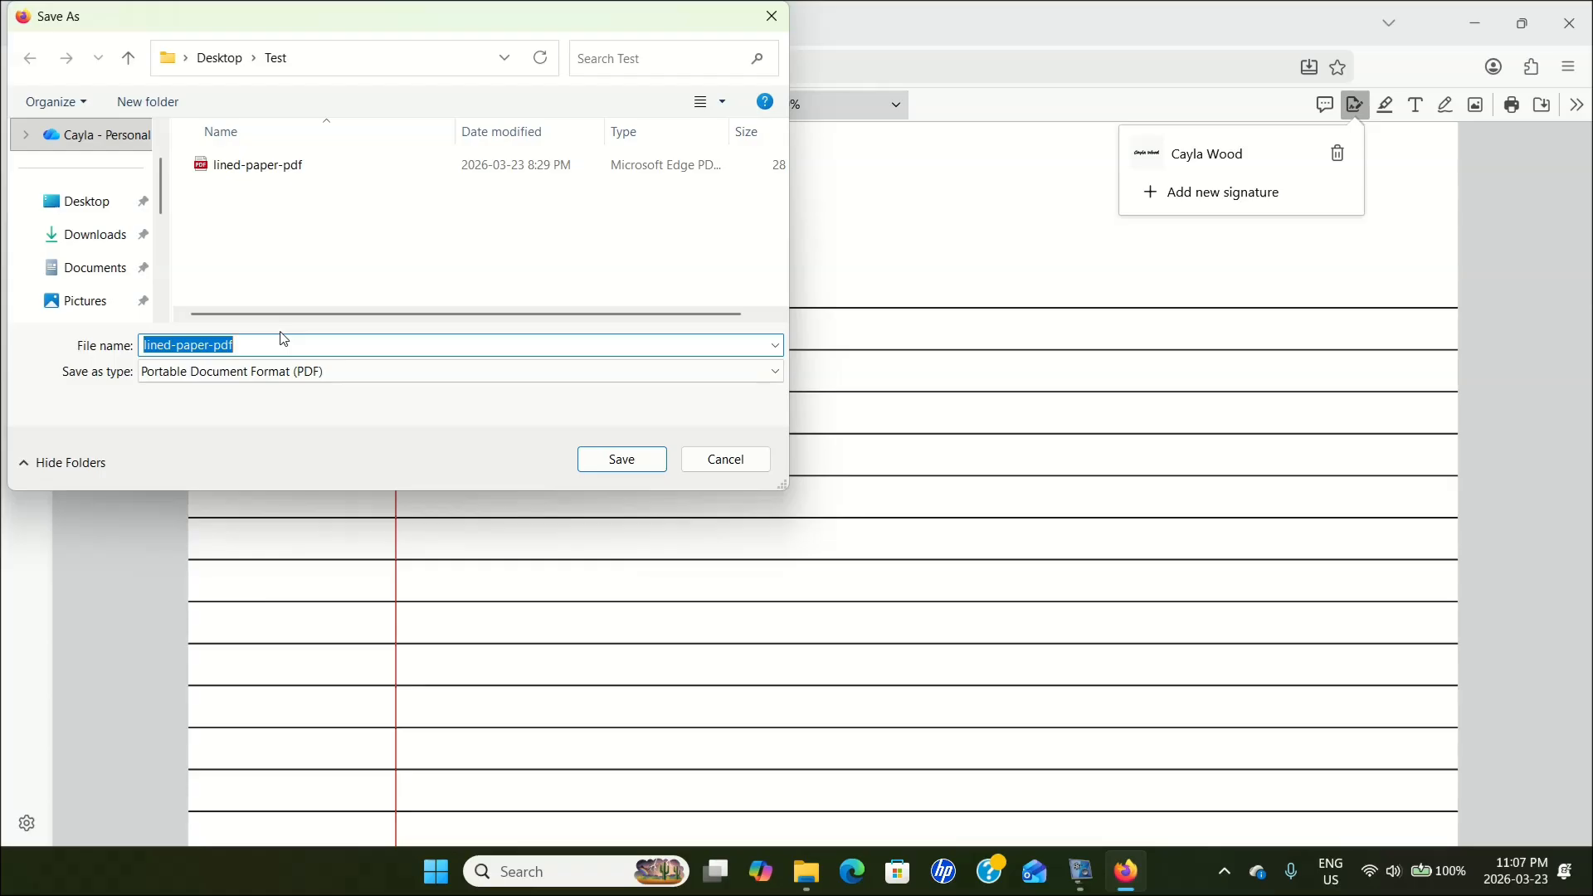
key(BackSpace)
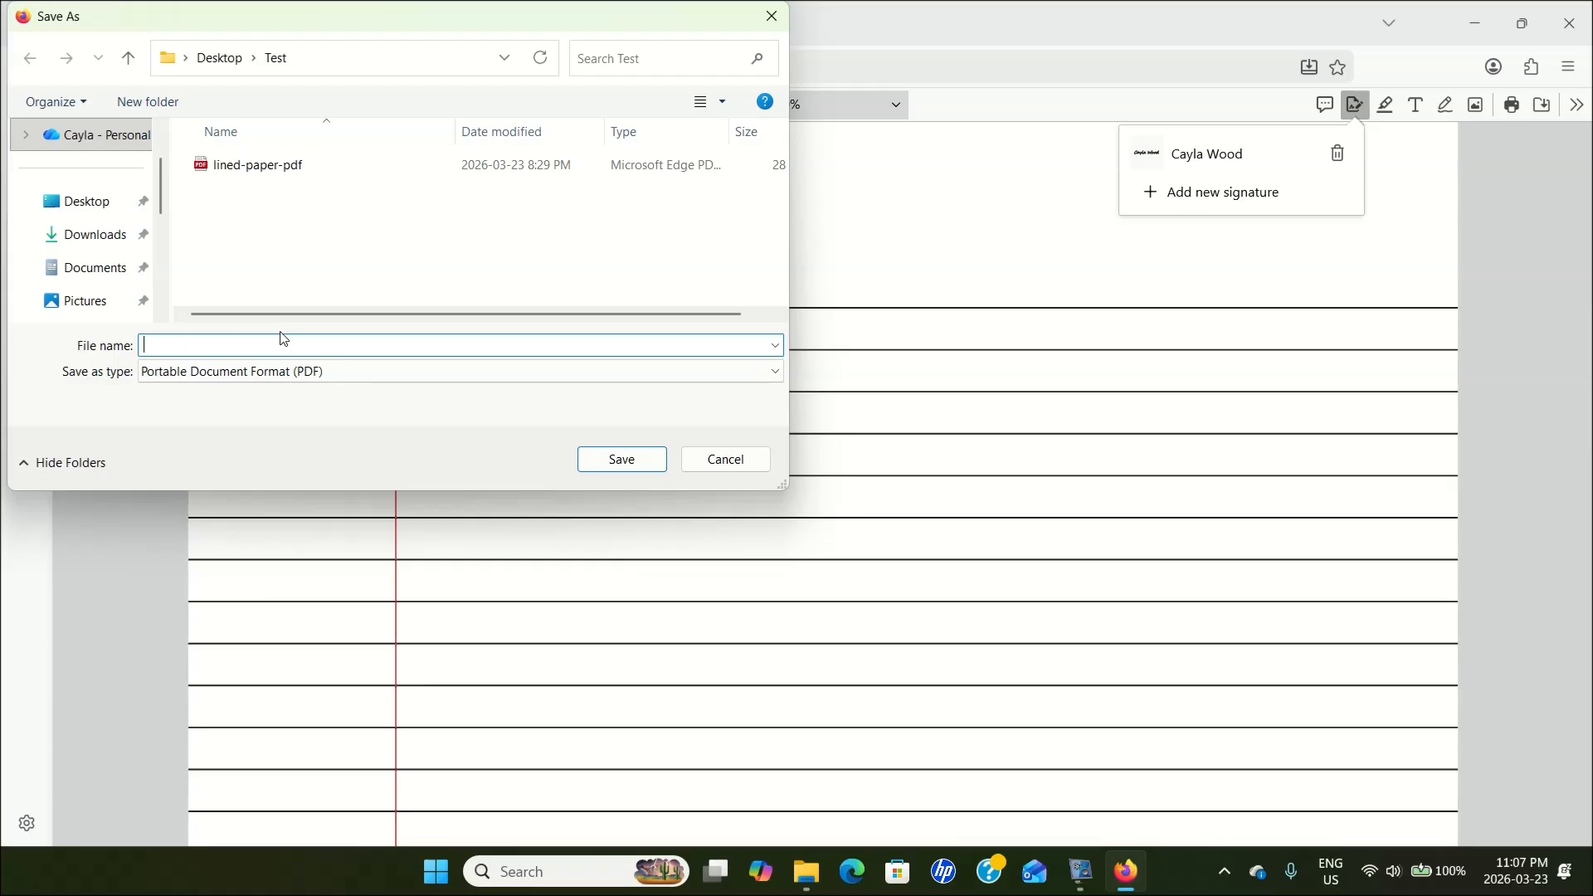
text(Test Form)
click(636, 464)
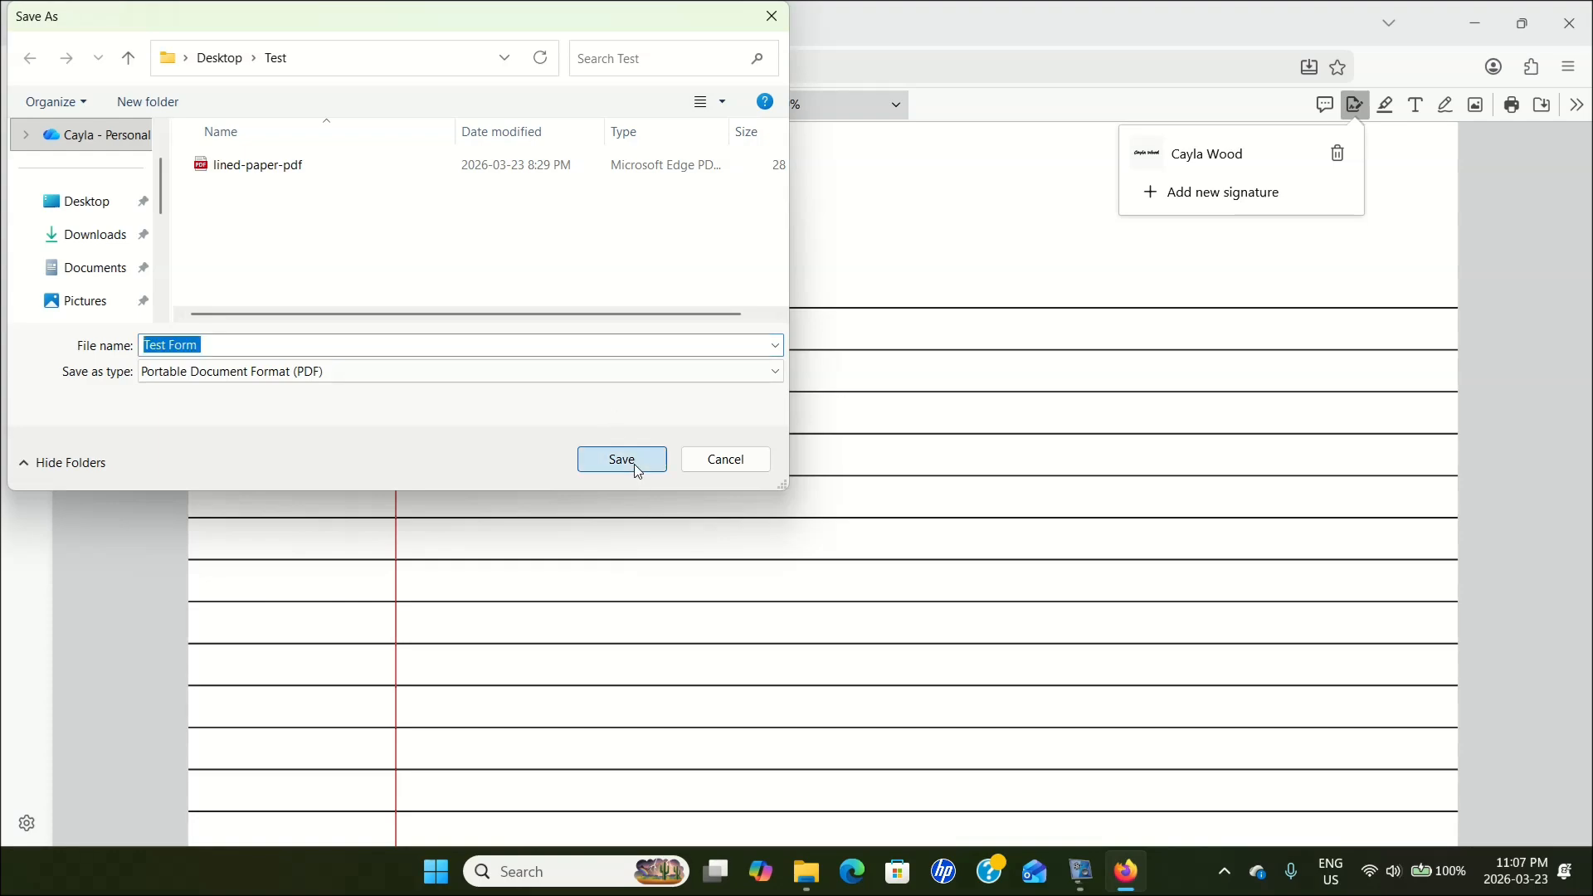
click(1579, 30)
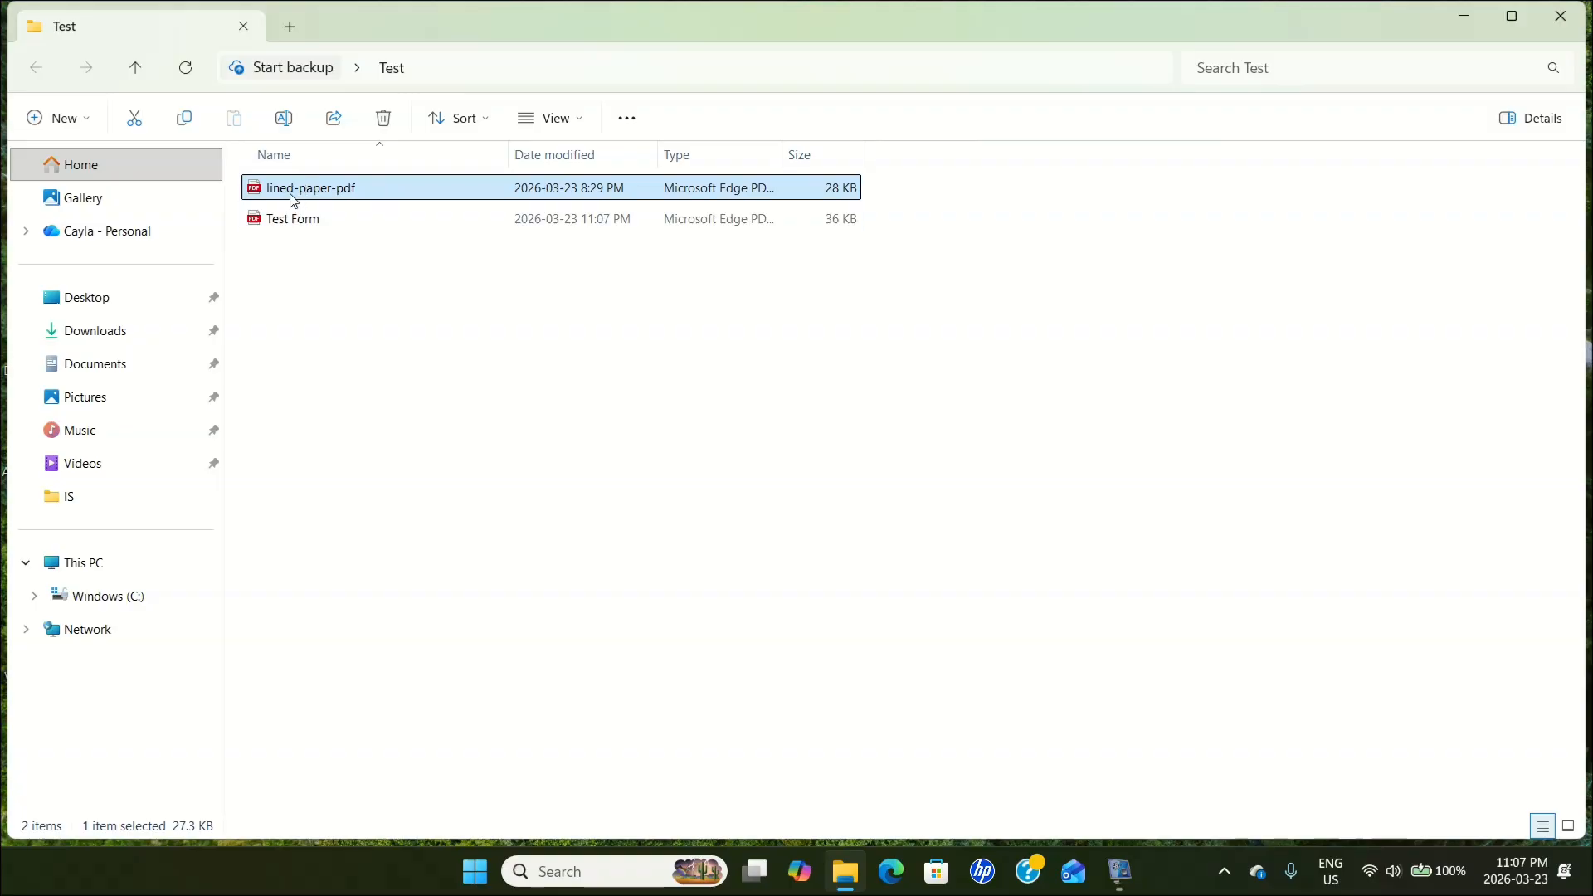
Open the Test Form PDF from File Explorer in Microsoft Edge to check its entries, and close both the PDF and the folder window.
click(282, 220)
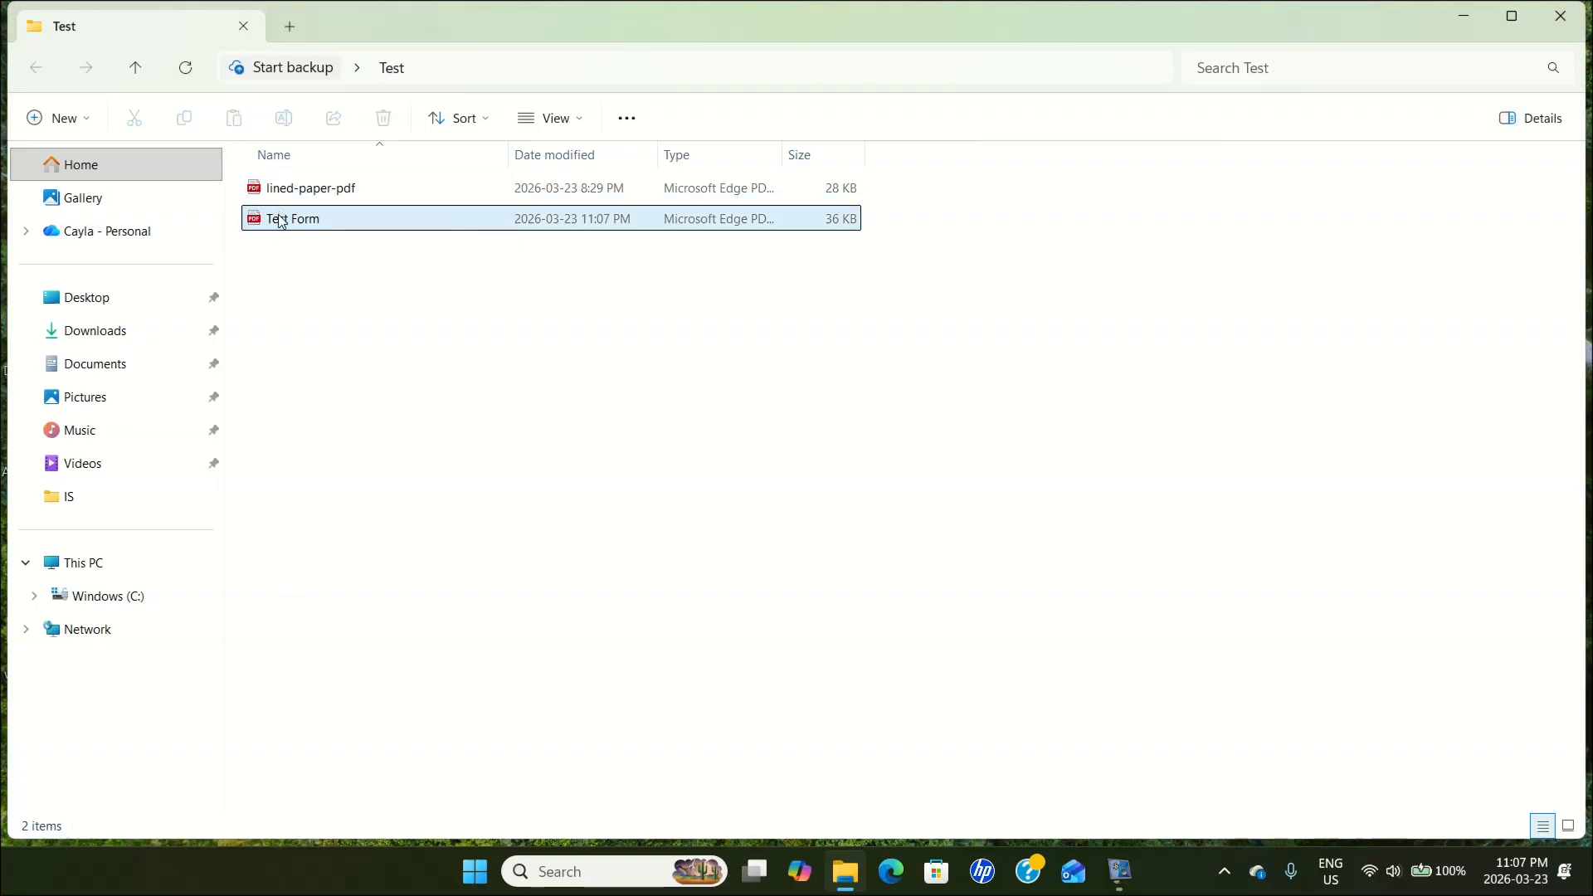
right_click(280, 221)
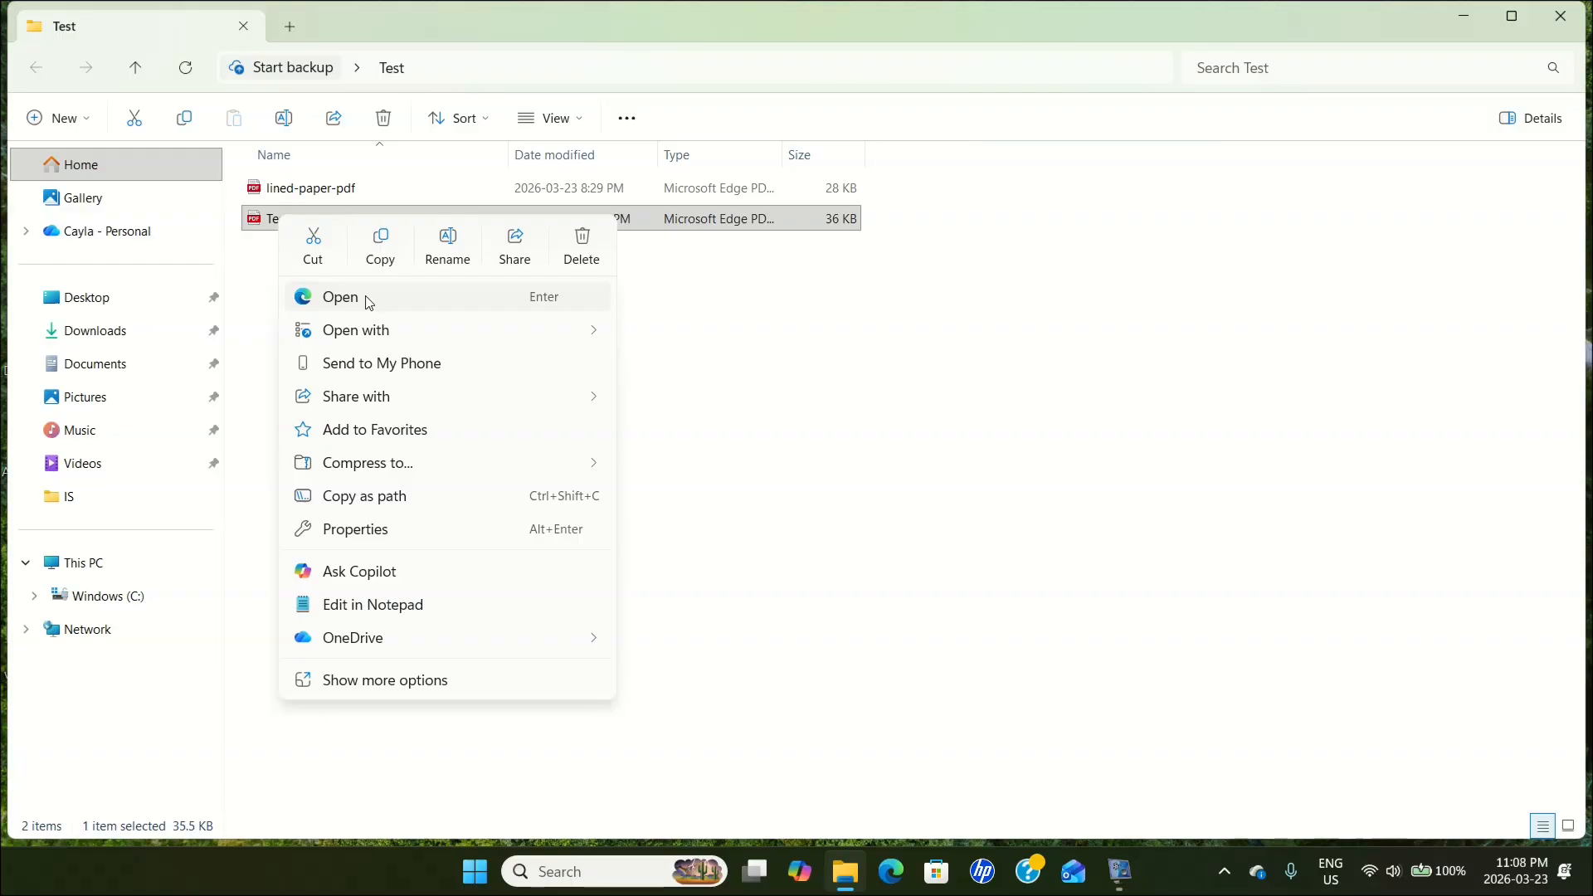
mouse_move(368, 333)
click(407, 300)
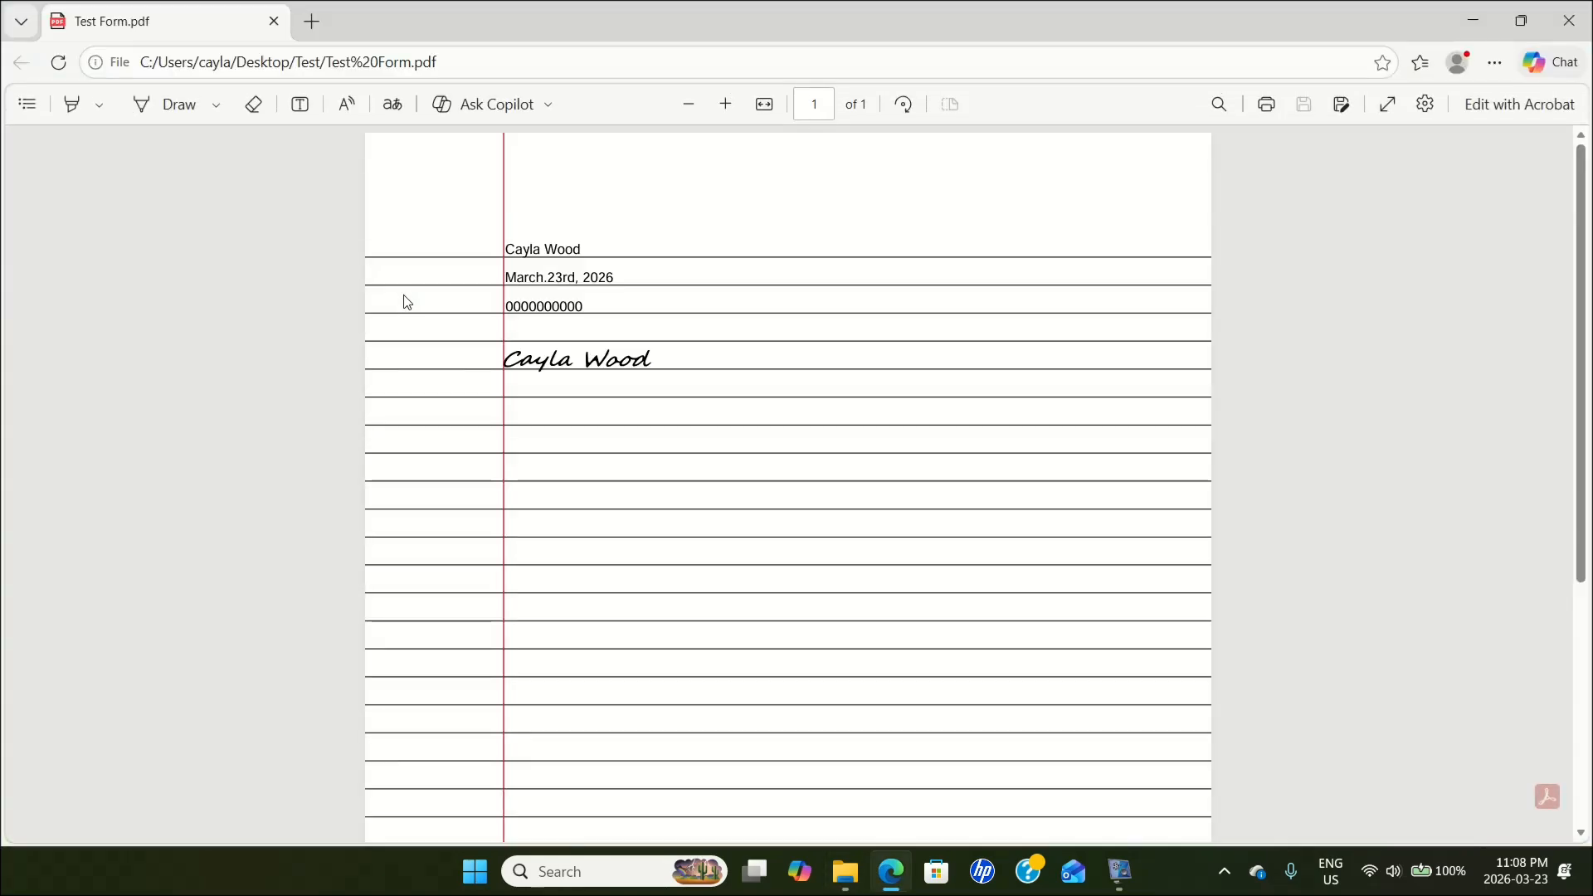
click(1567, 20)
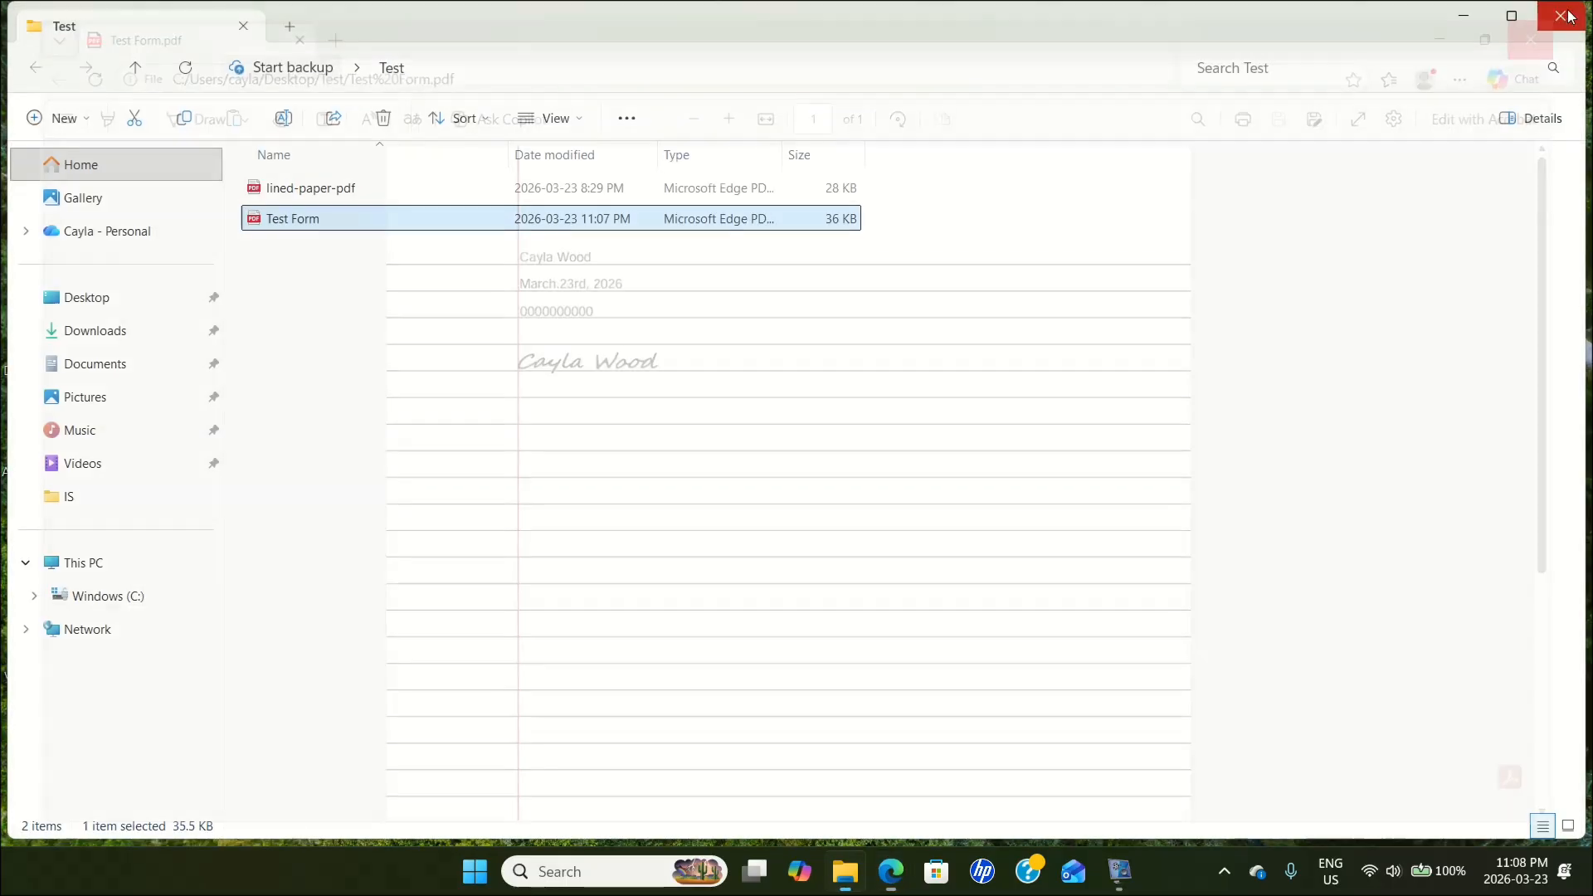
click(1541, 19)
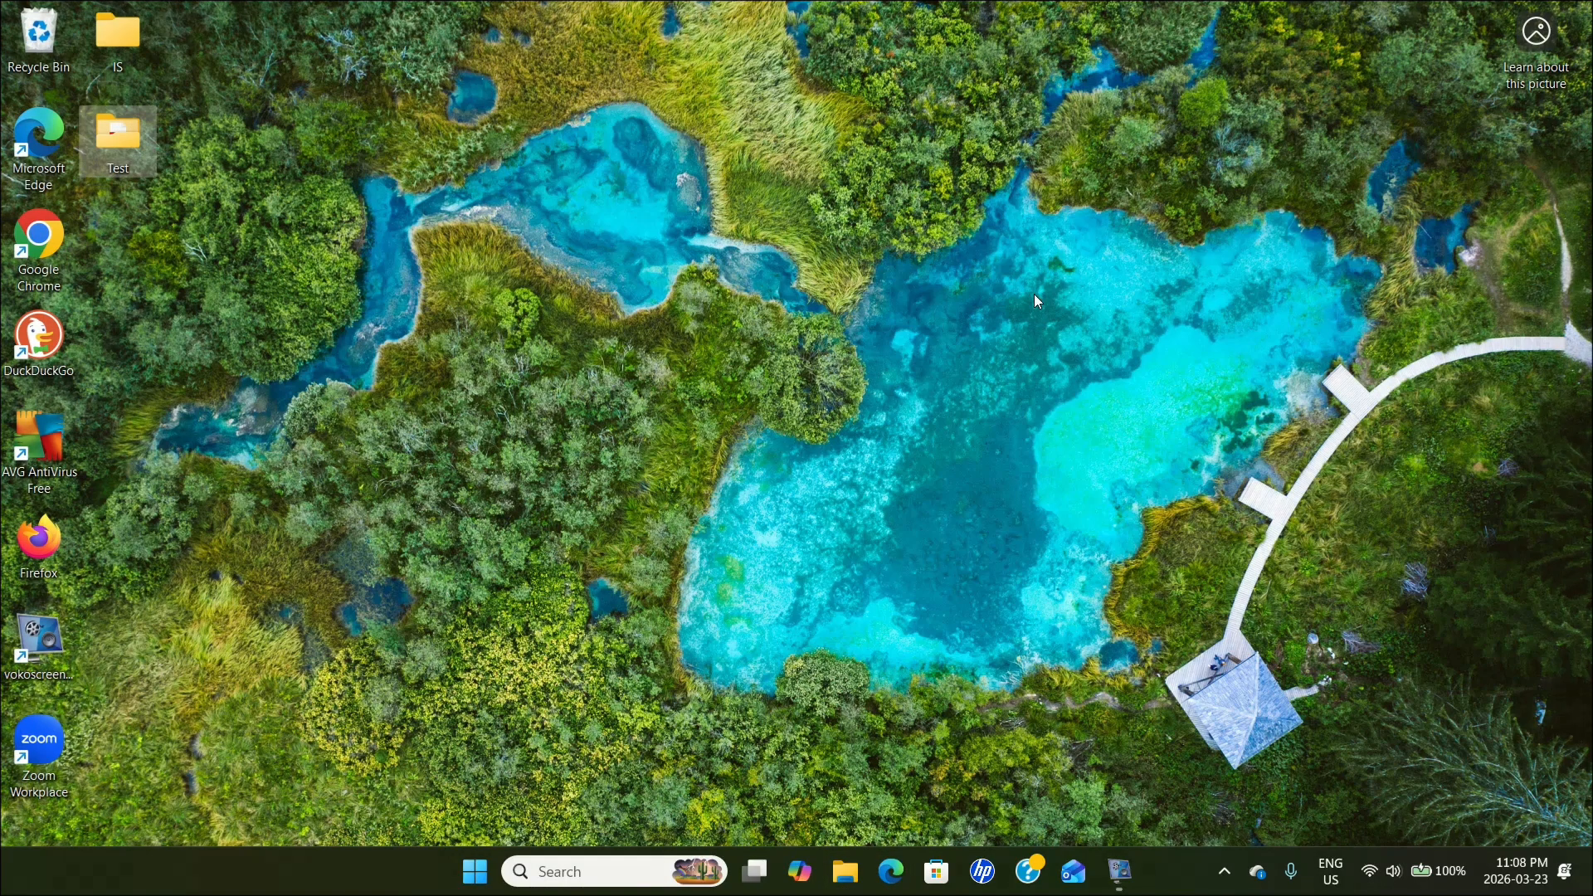